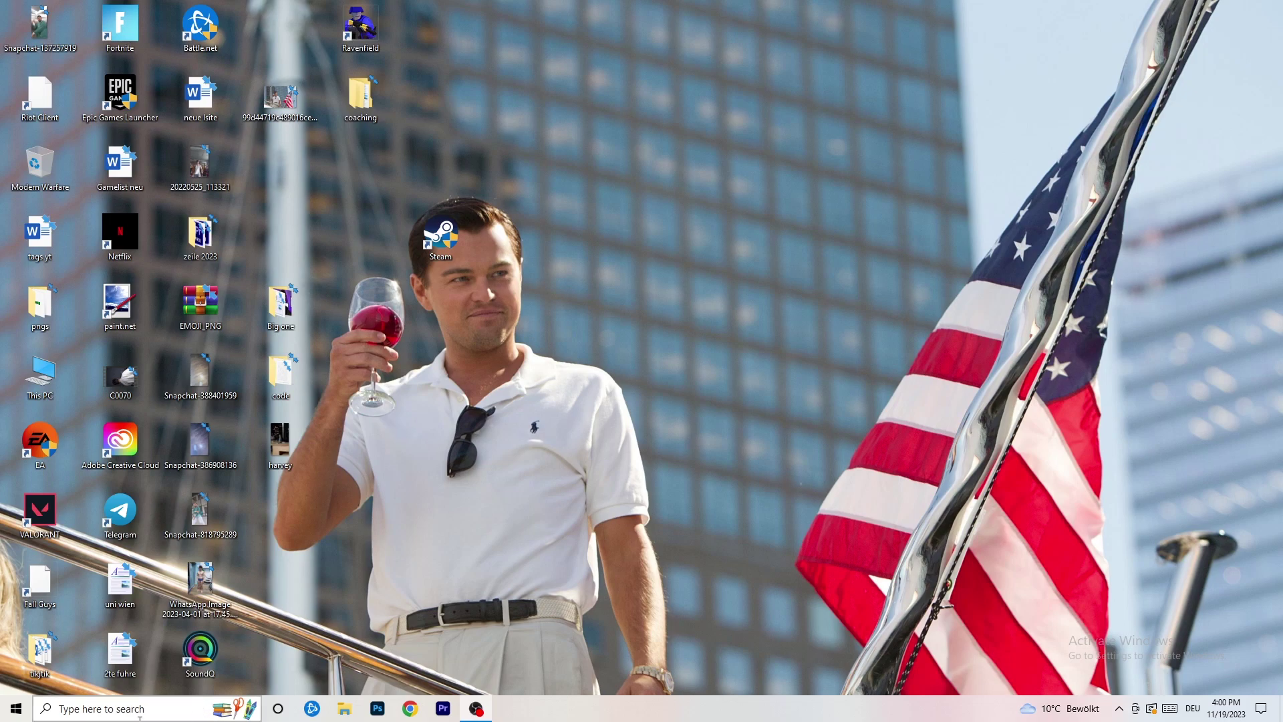
Open the Start menu with the Windows key
key(super)
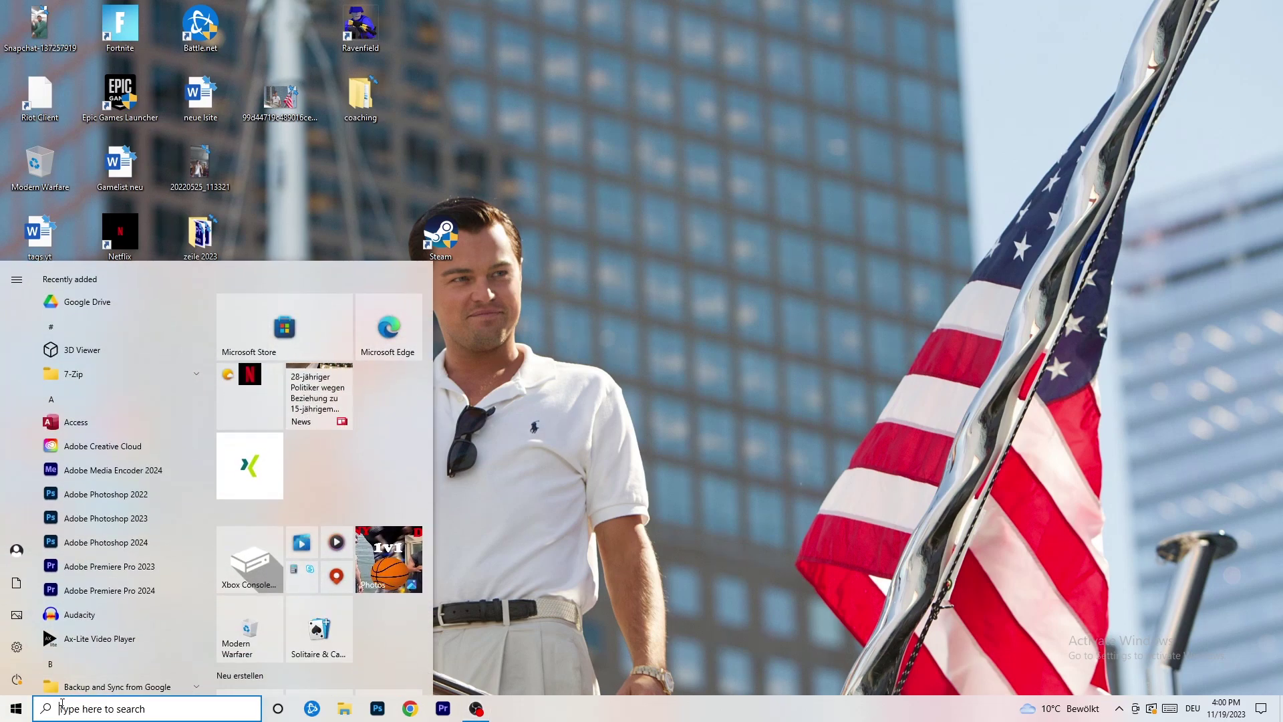
Open Windows Settings, go to Gaming, and show the Captures page
click(17, 646)
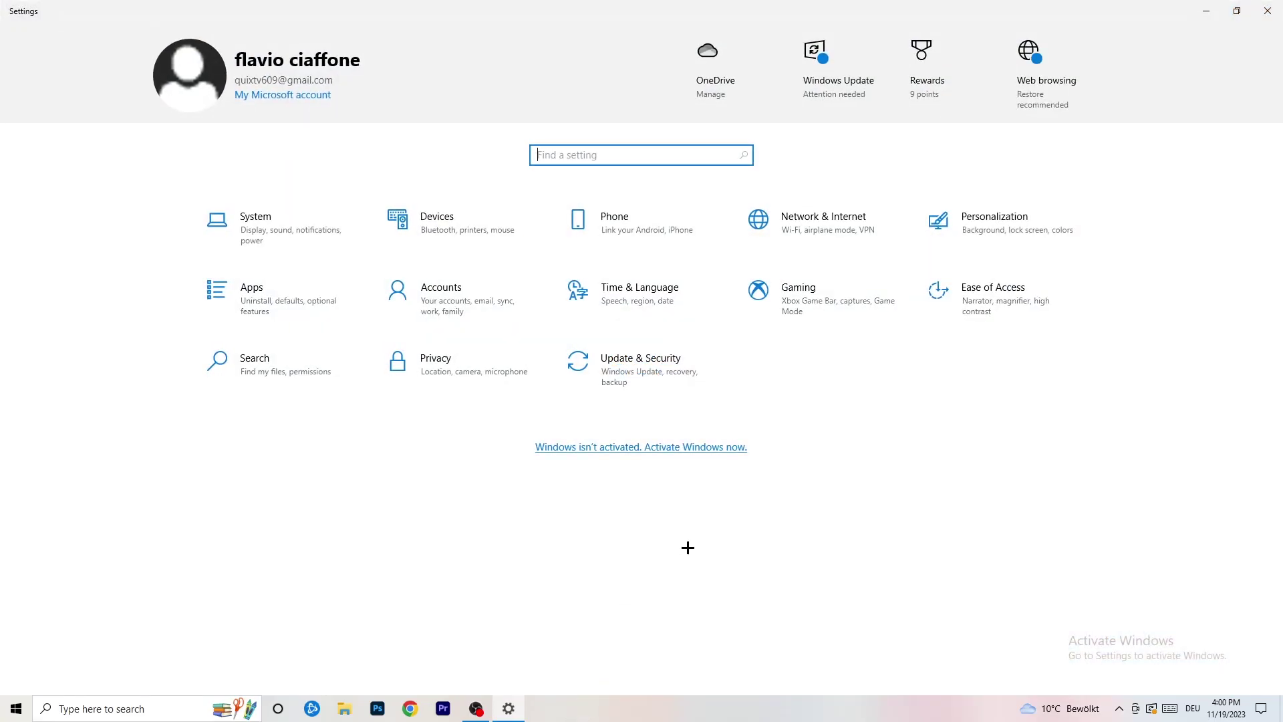
click(827, 305)
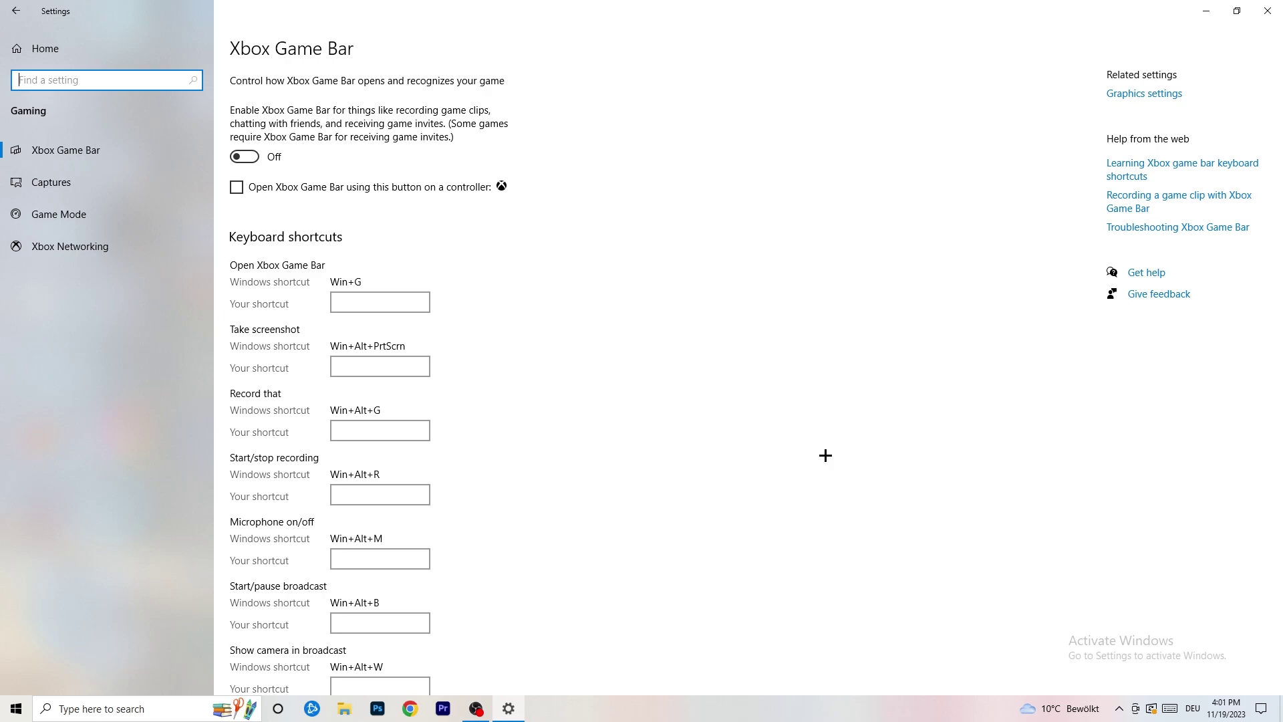
click(106, 185)
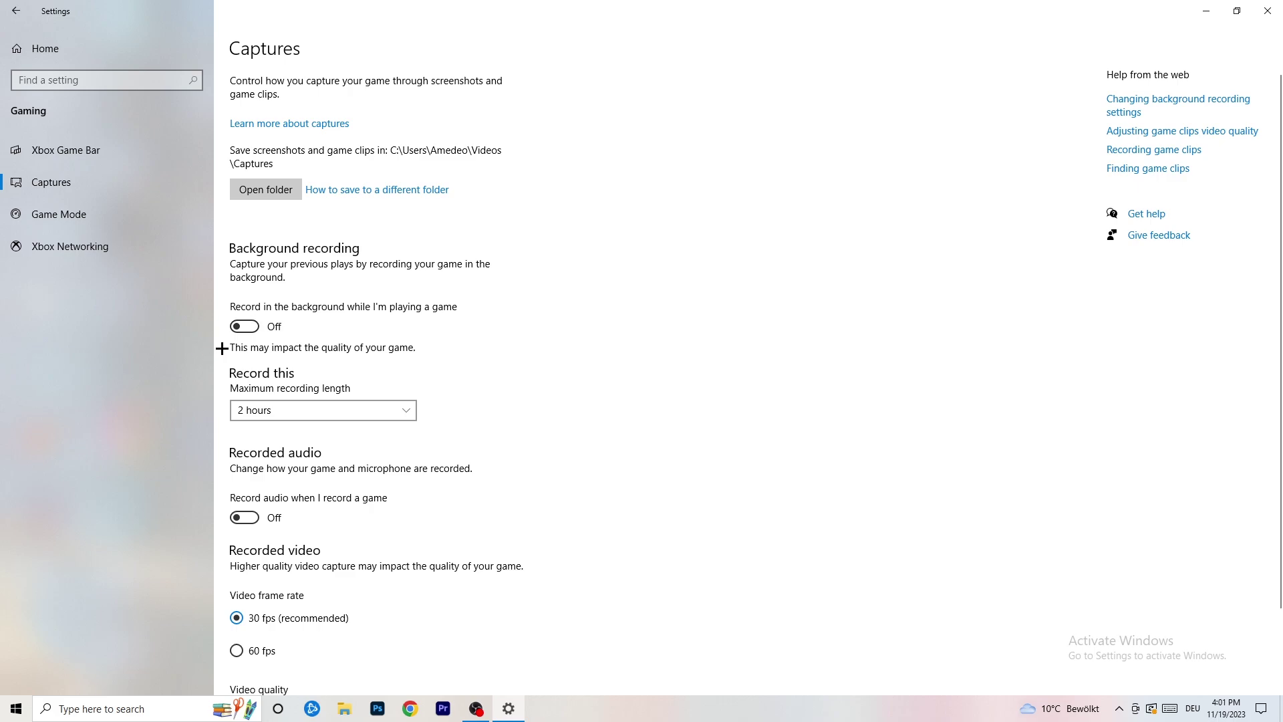
Keep maximum recording length at 2 hours and review the remaining capture options
click(312, 412)
click(419, 441)
click(381, 403)
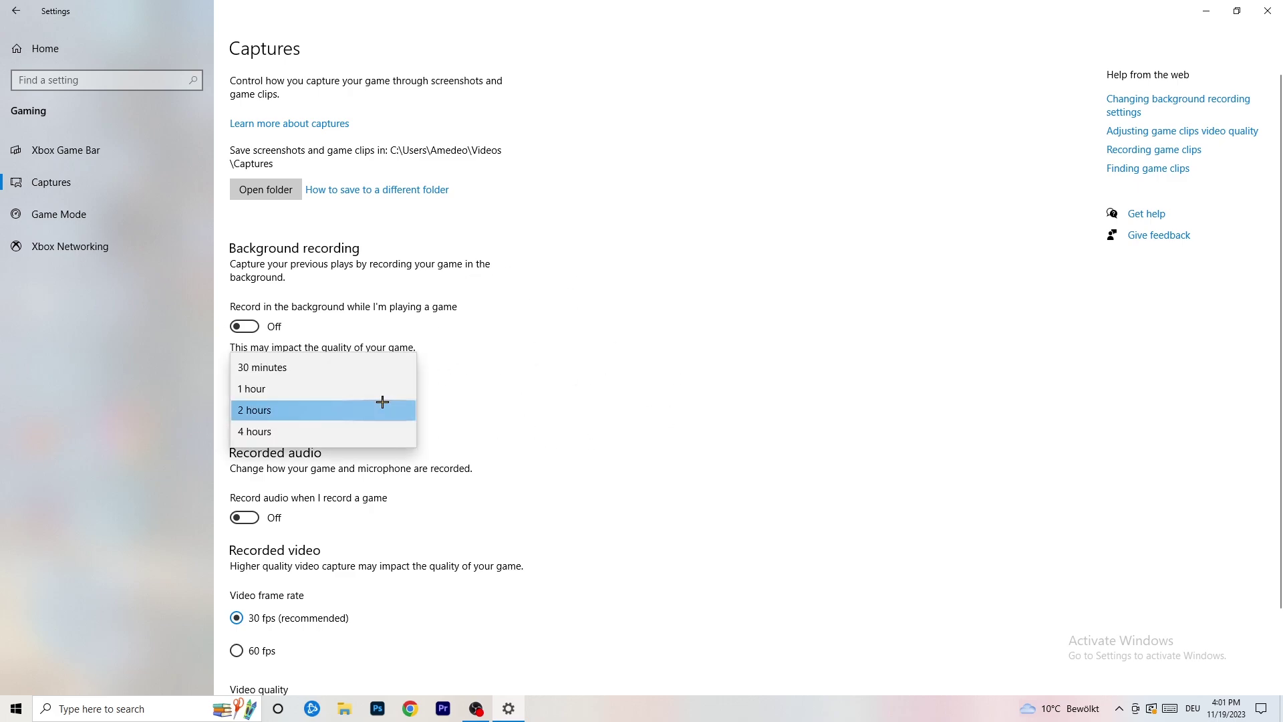
click(738, 455)
scroll(734, 470, down, 2)
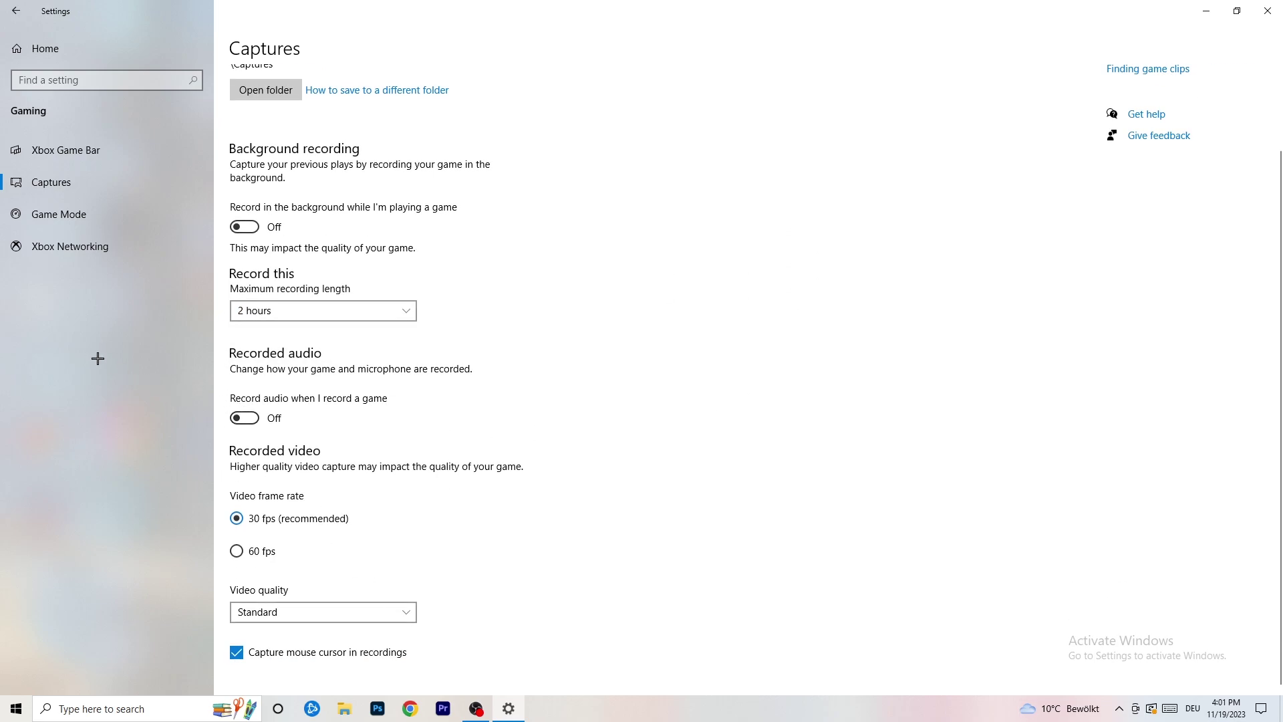
Confirm Game Mode is switched On, then close Settings
click(93, 211)
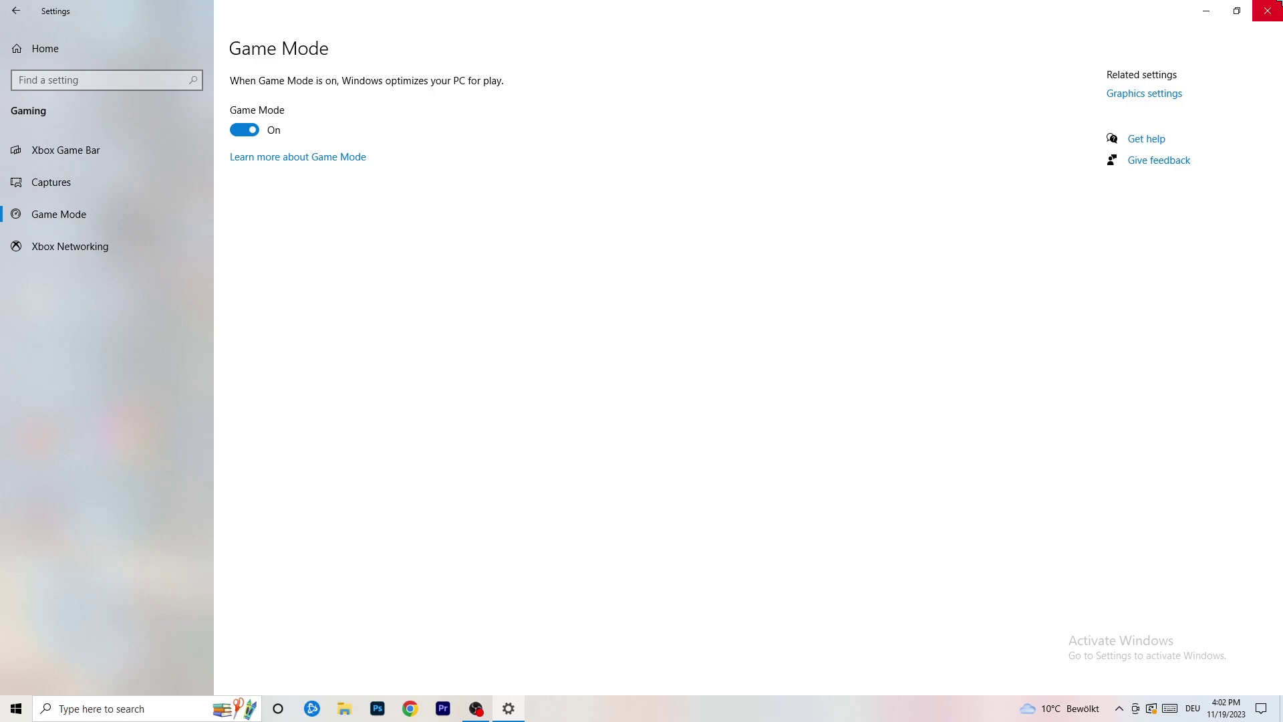
click(1267, 11)
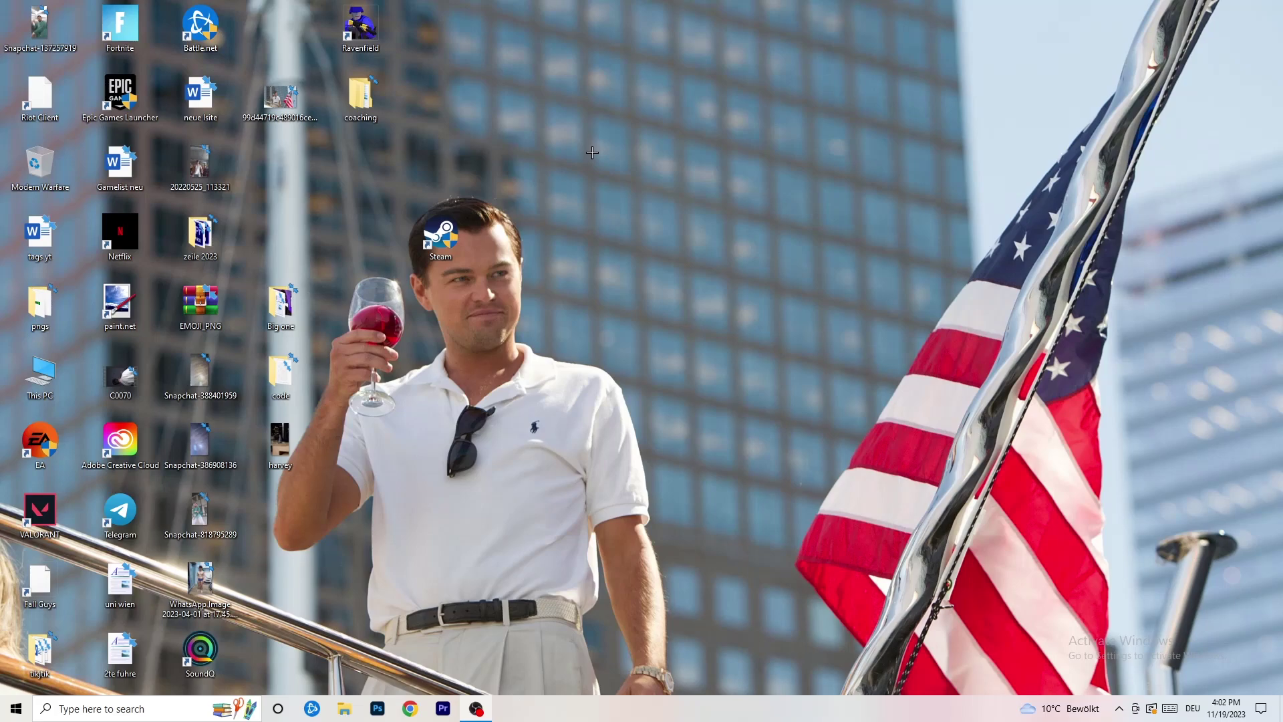
Launch Task Manager from the taskbar, maximize it, and sort processes by GPU usage
drag(795, 708, 451, 625)
right_click(620, 708)
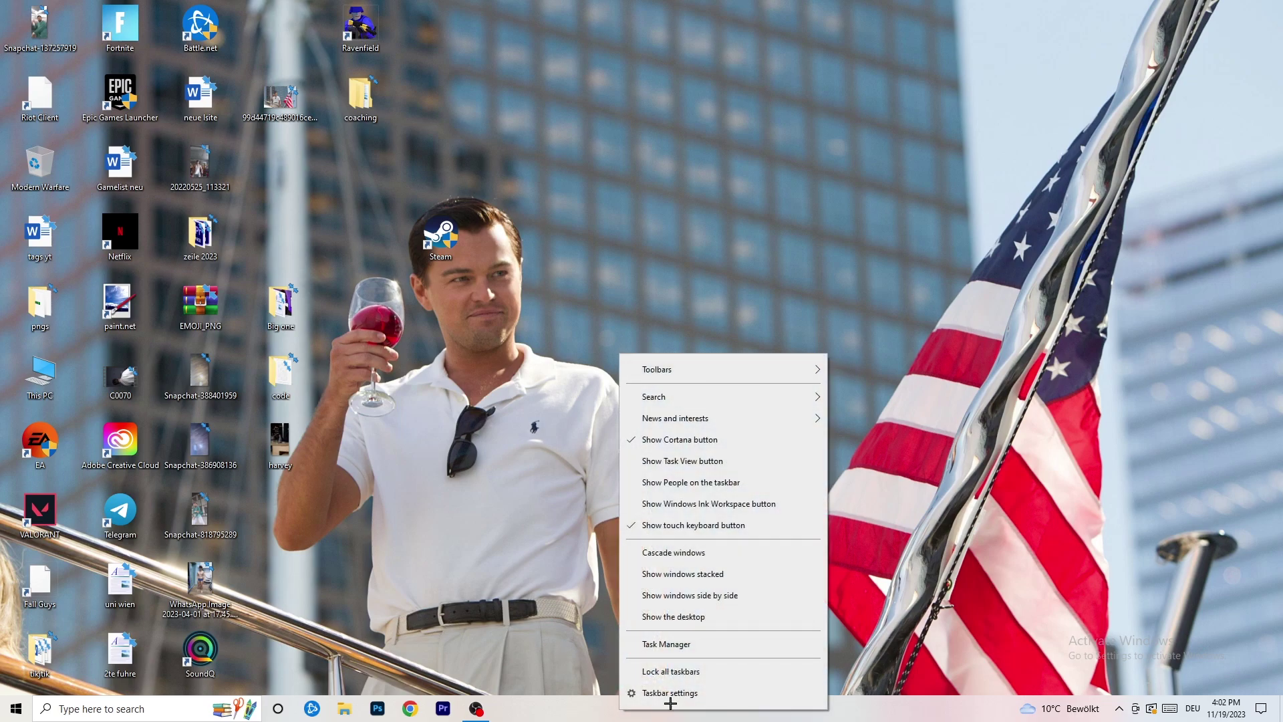
click(690, 648)
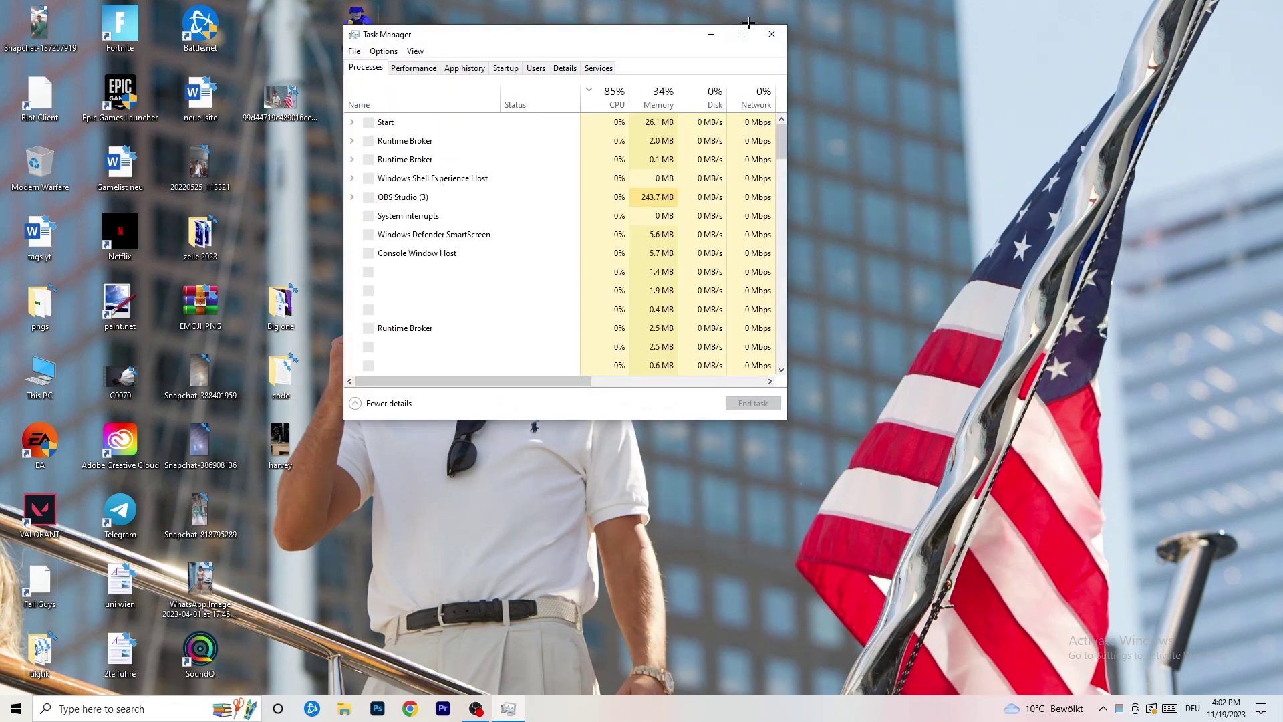
click(742, 32)
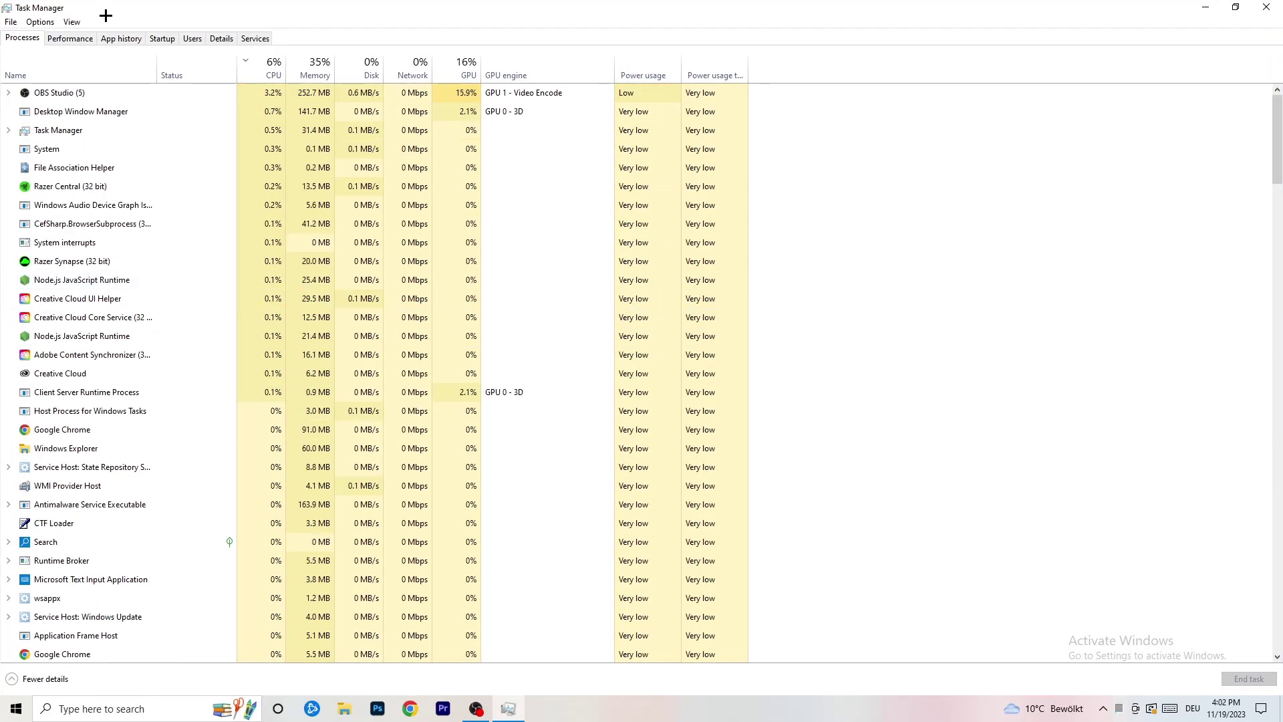
click(274, 63)
click(461, 67)
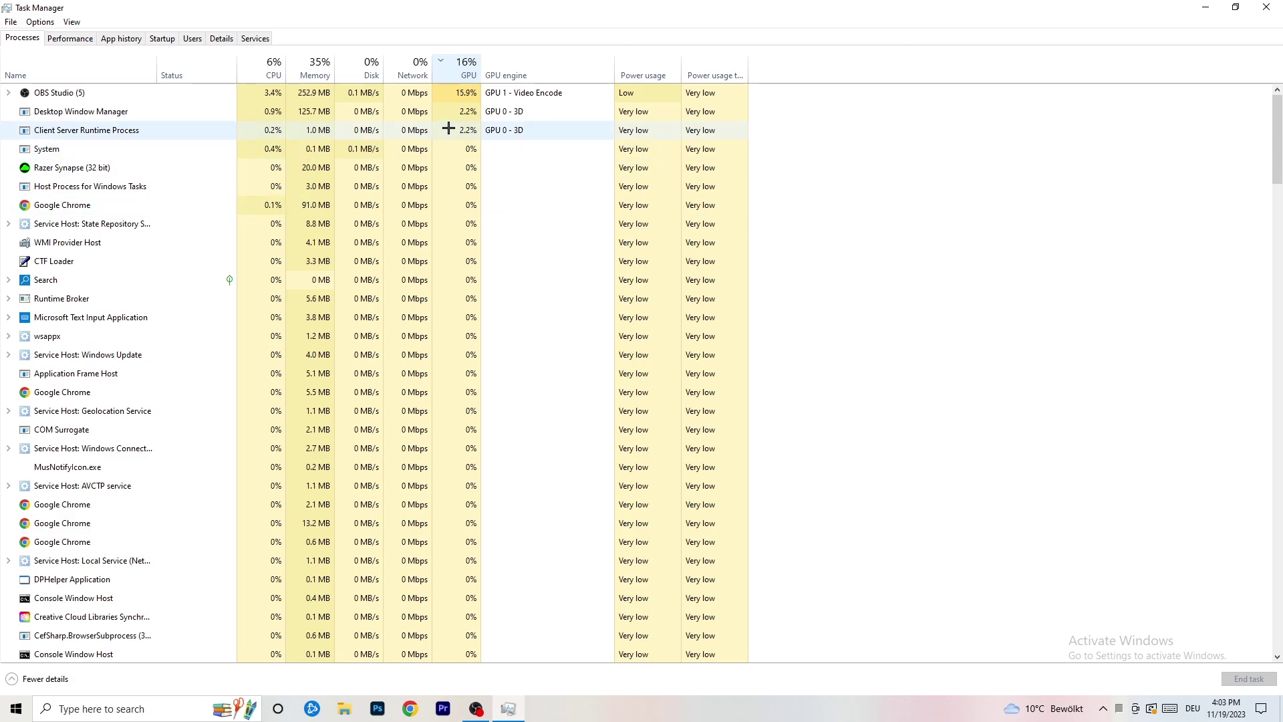
Leave OBS Studio running, re-sort by CPU, and switch to the Details list
right_click(466, 94)
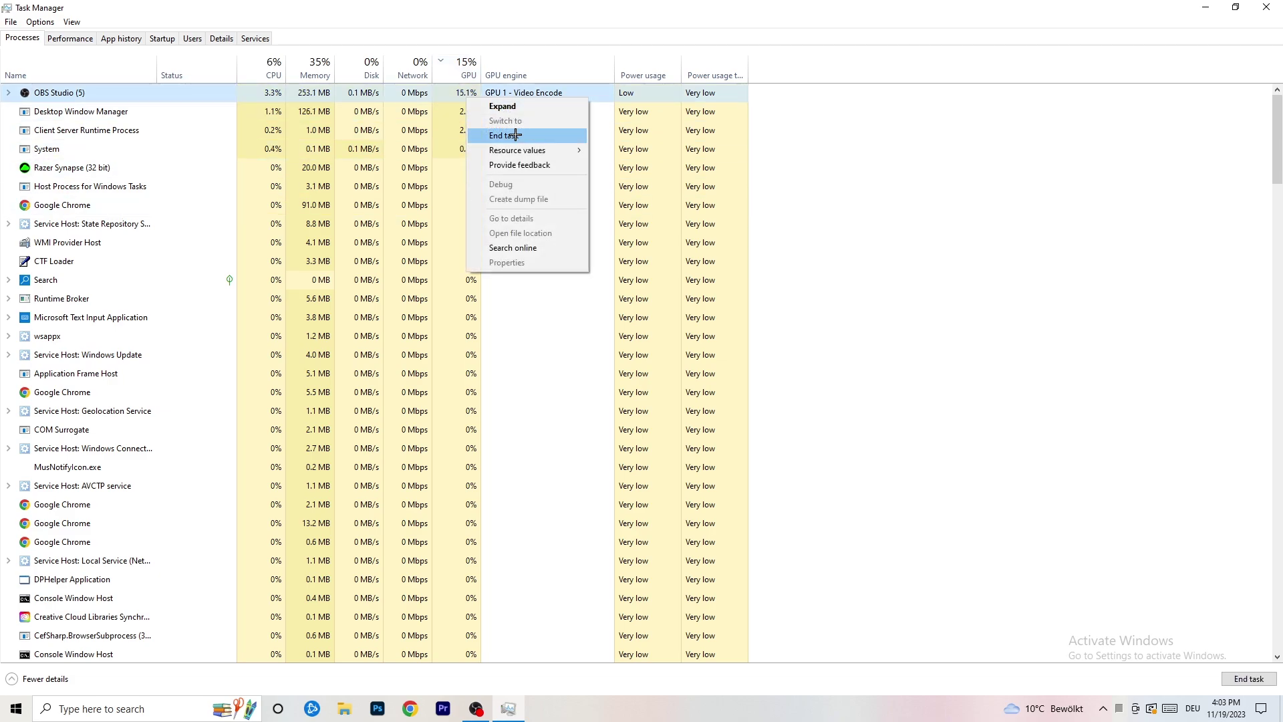
click(1048, 120)
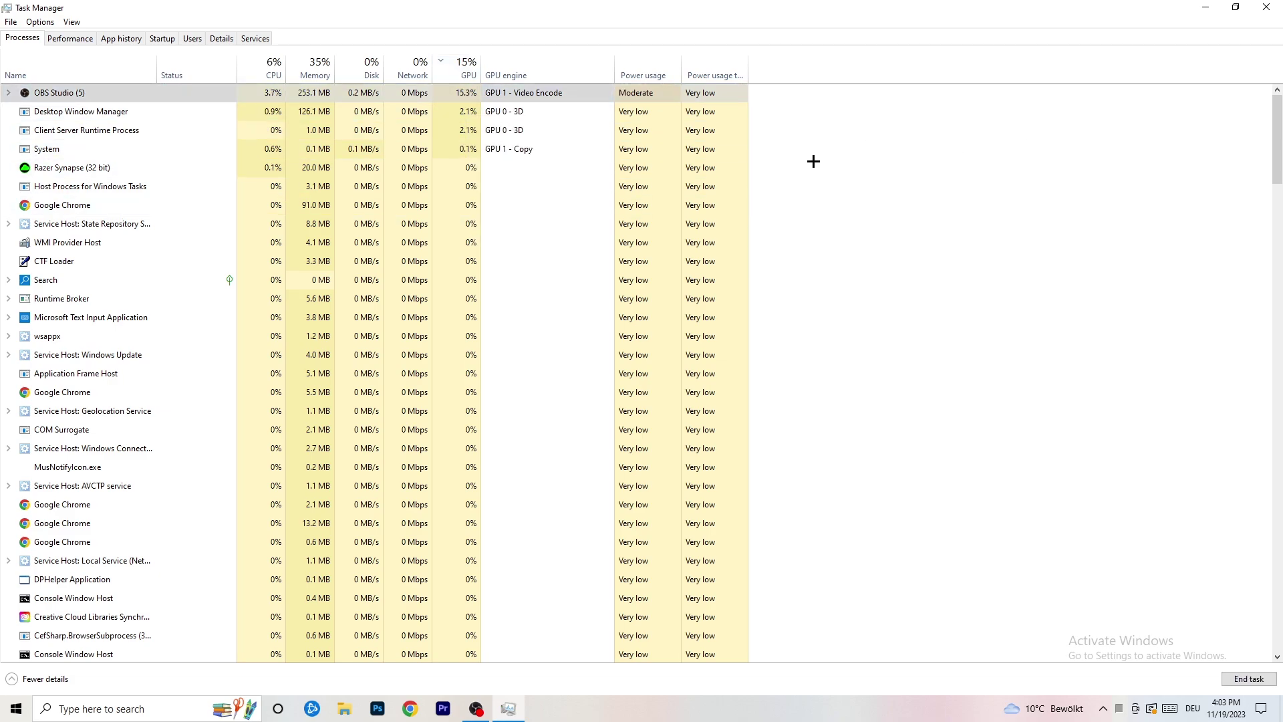
click(271, 67)
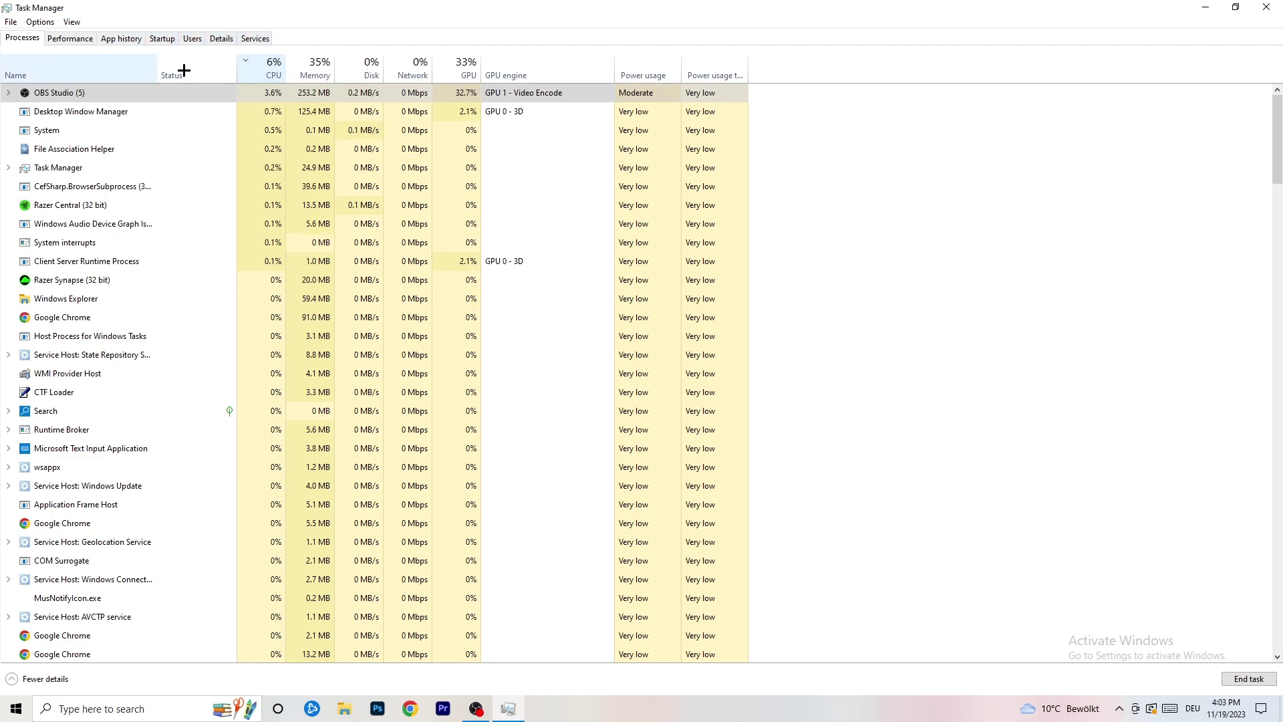
click(217, 38)
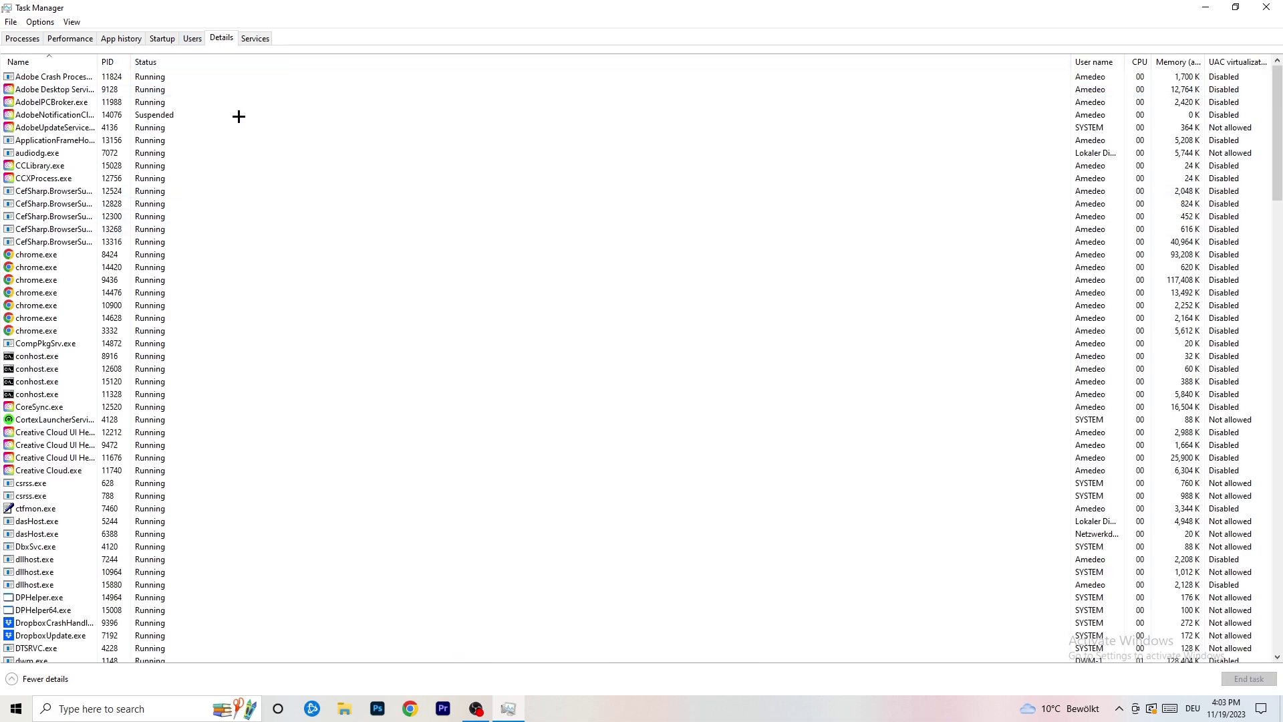
Check a Creative Cloud UI Helper's priority, leaving it Normal, then show startup apps
scroll(201, 342, down, 3)
scroll(200, 320, up, 3)
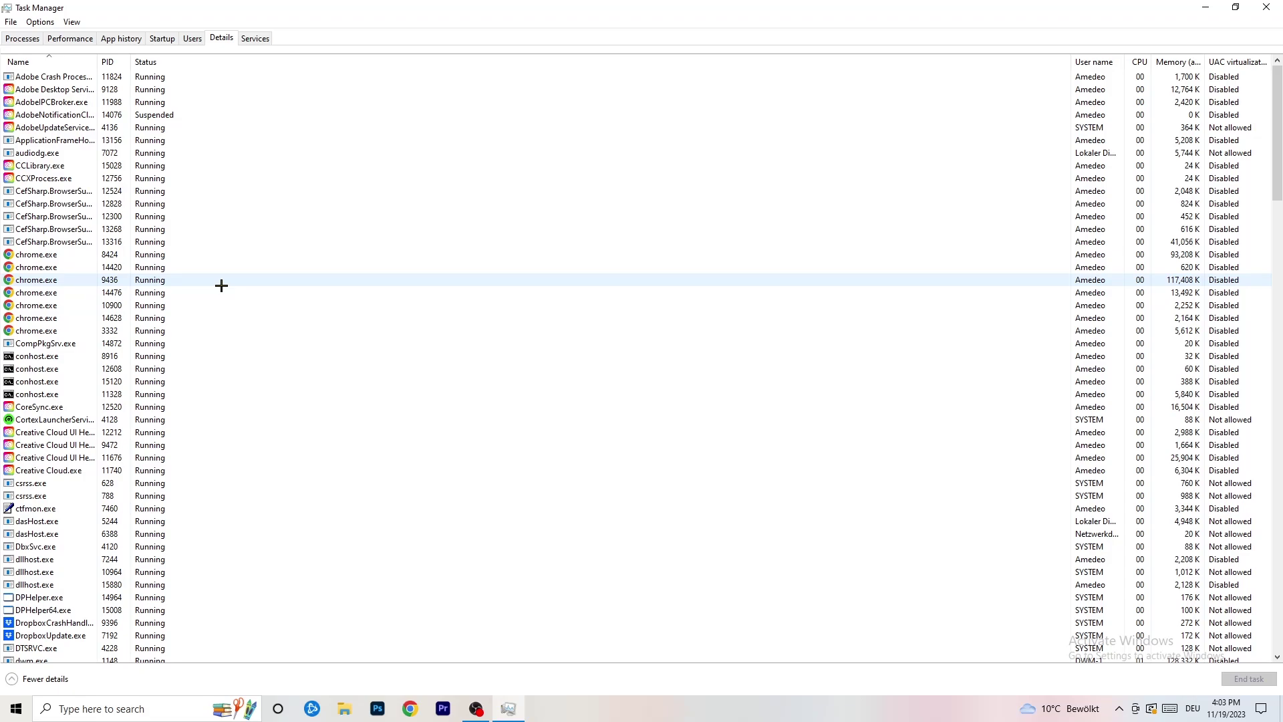
scroll(105, 304, down, 3)
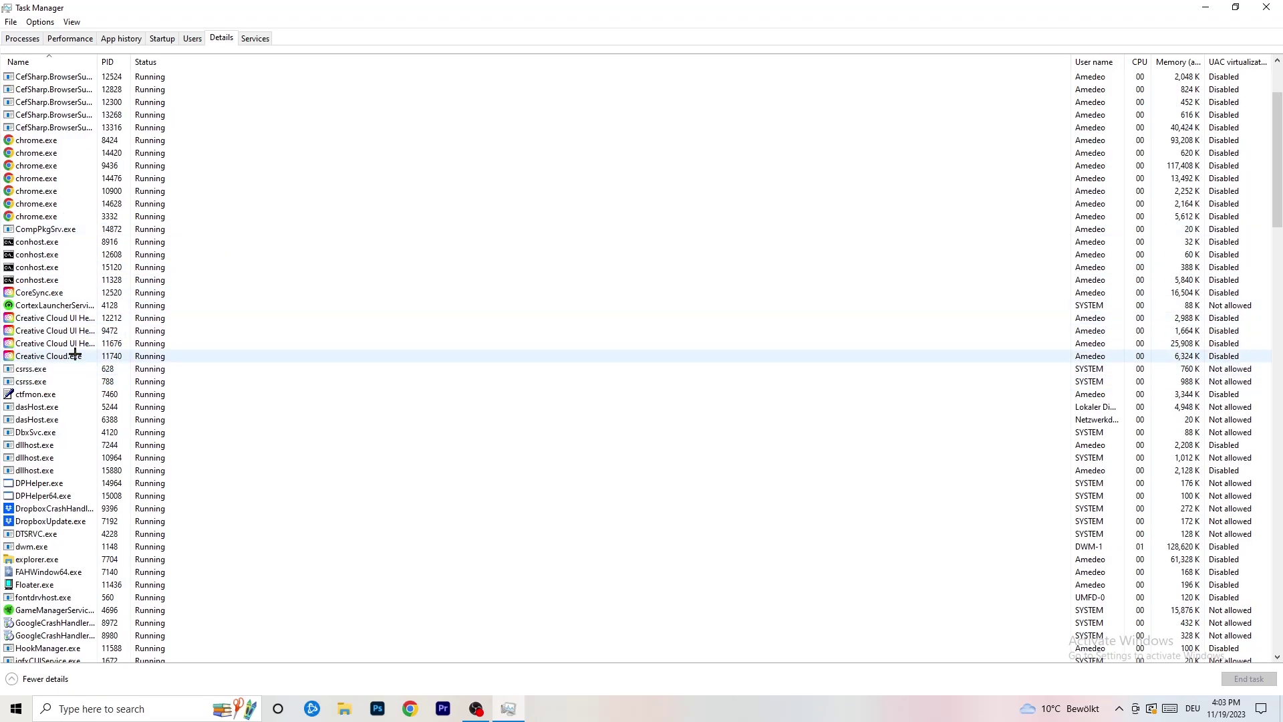
right_click(53, 343)
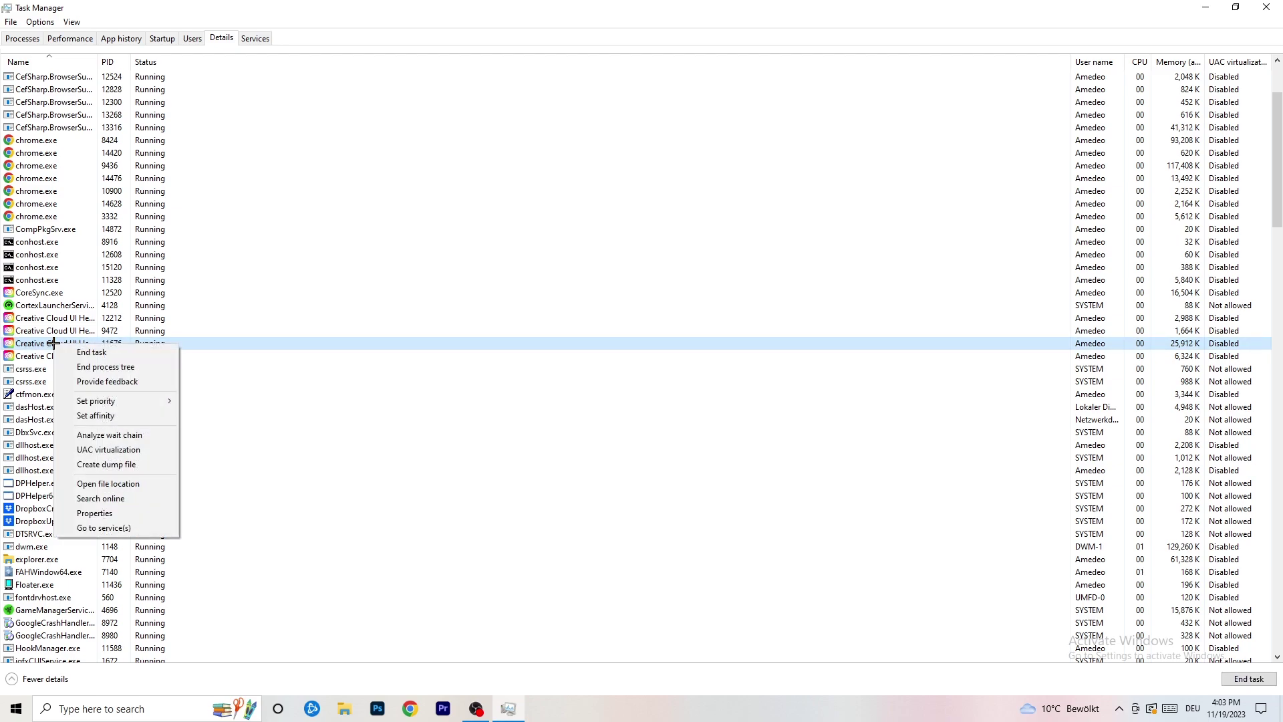
mouse_move(109, 401)
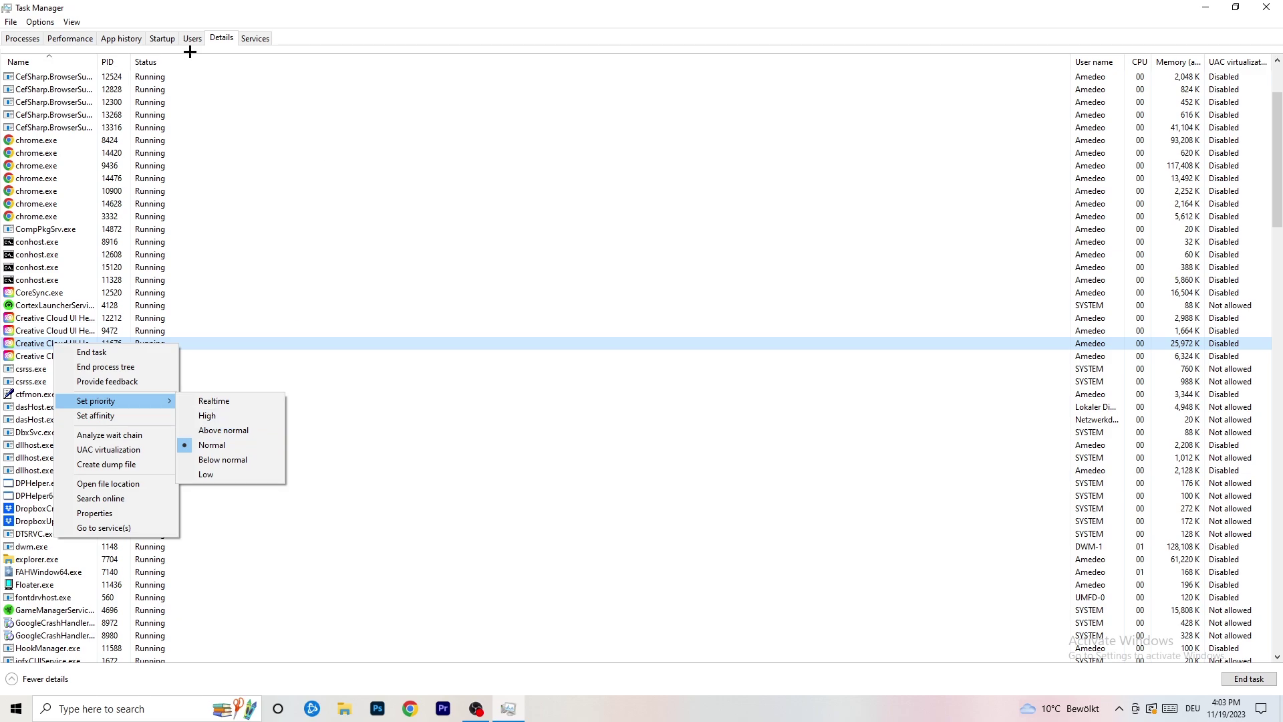
click(163, 38)
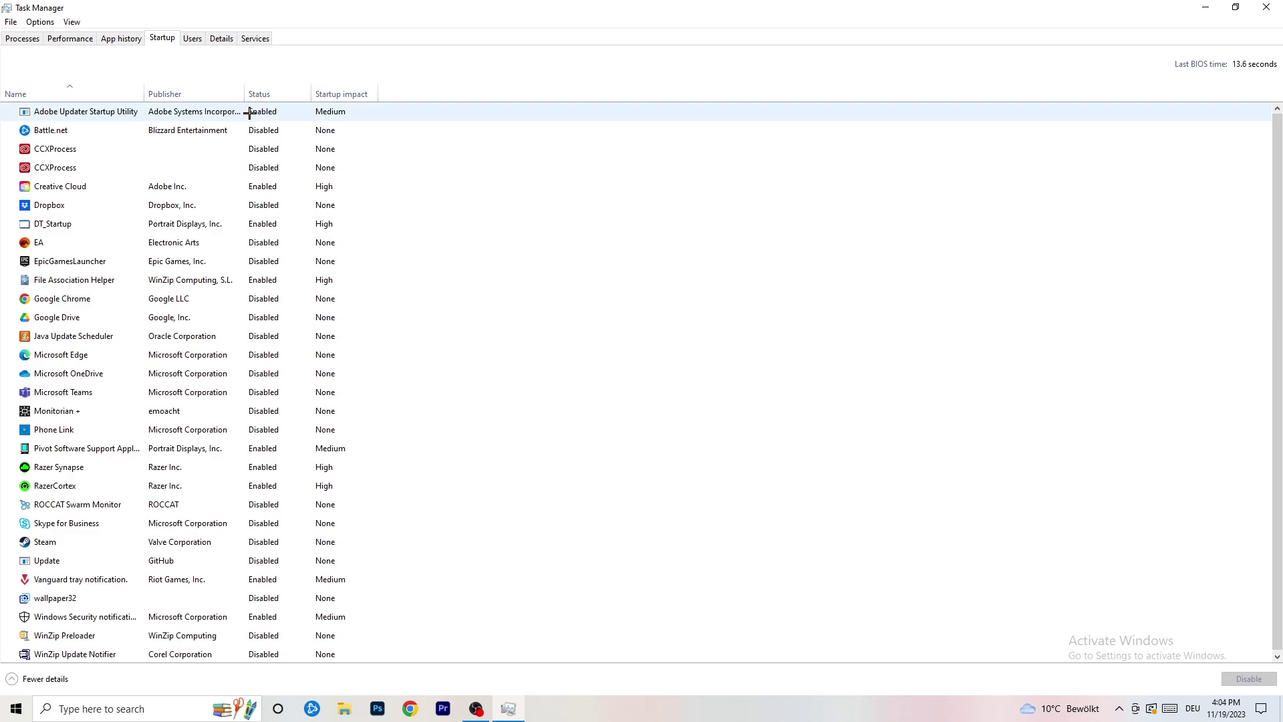
Leave DT_Startup enabled, close Task Manager, and reopen the Start menu
right_click(292, 219)
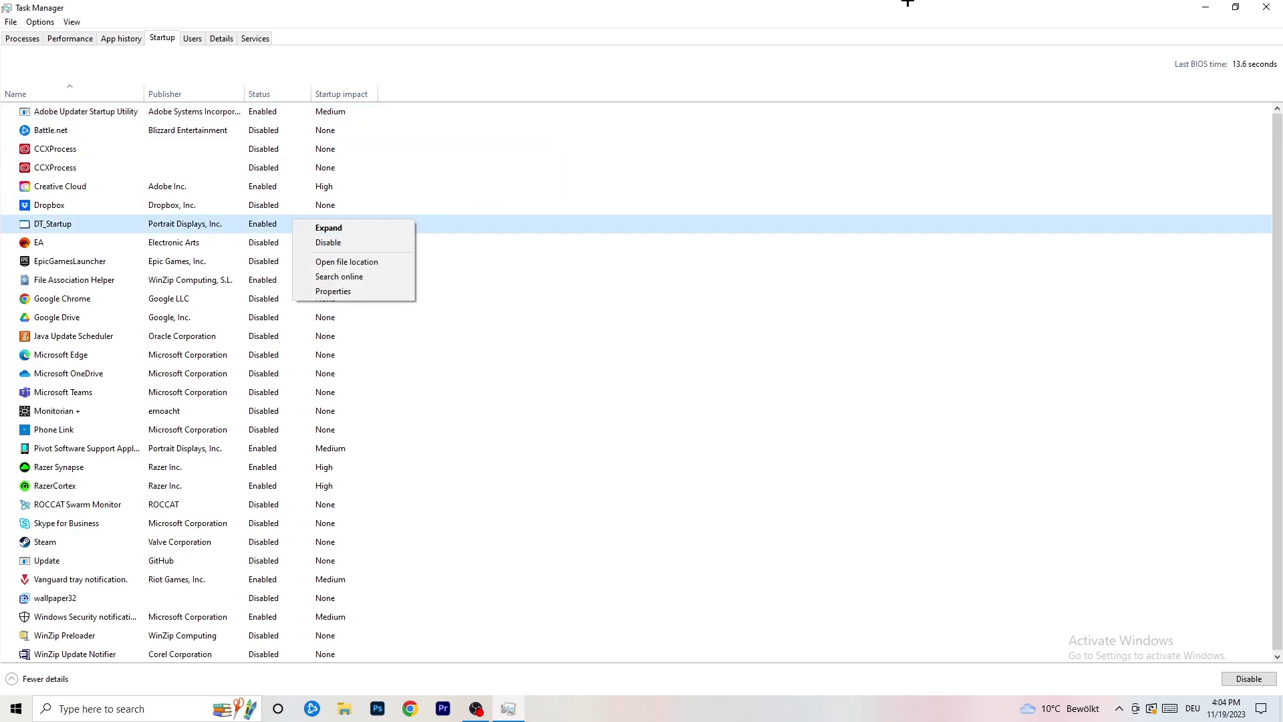
key(Escape)
click(1266, 7)
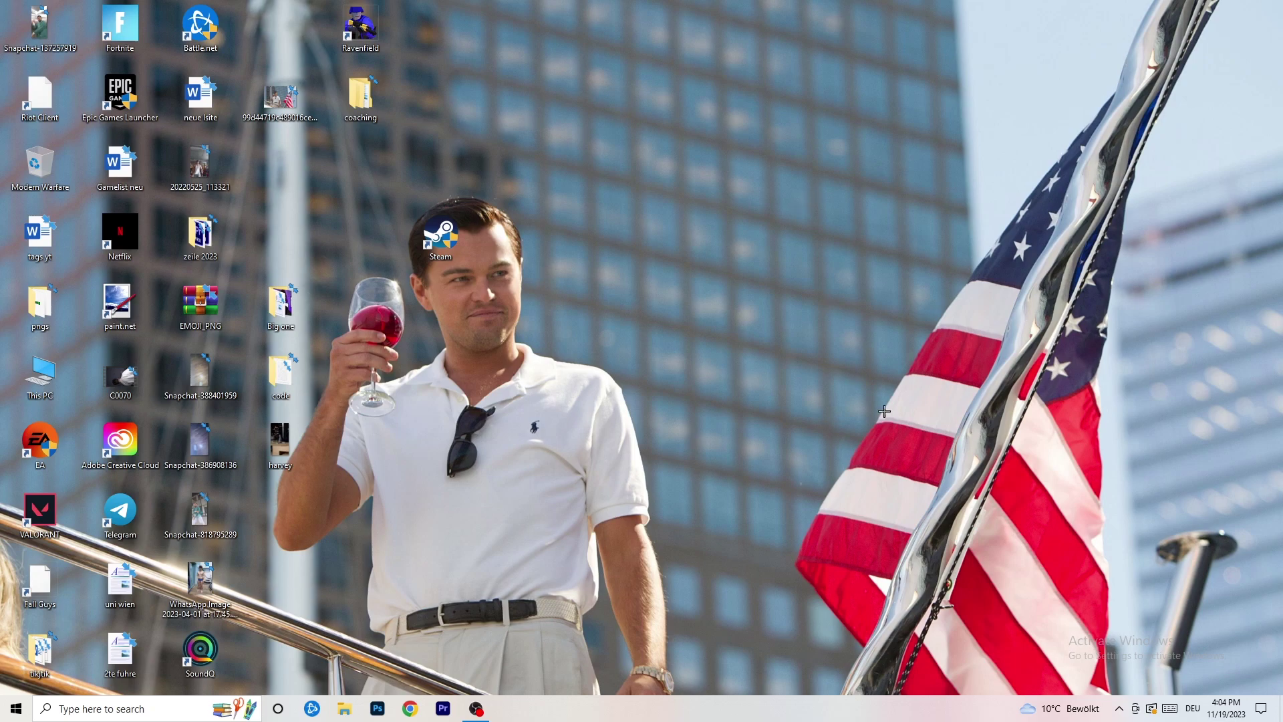
click(12, 711)
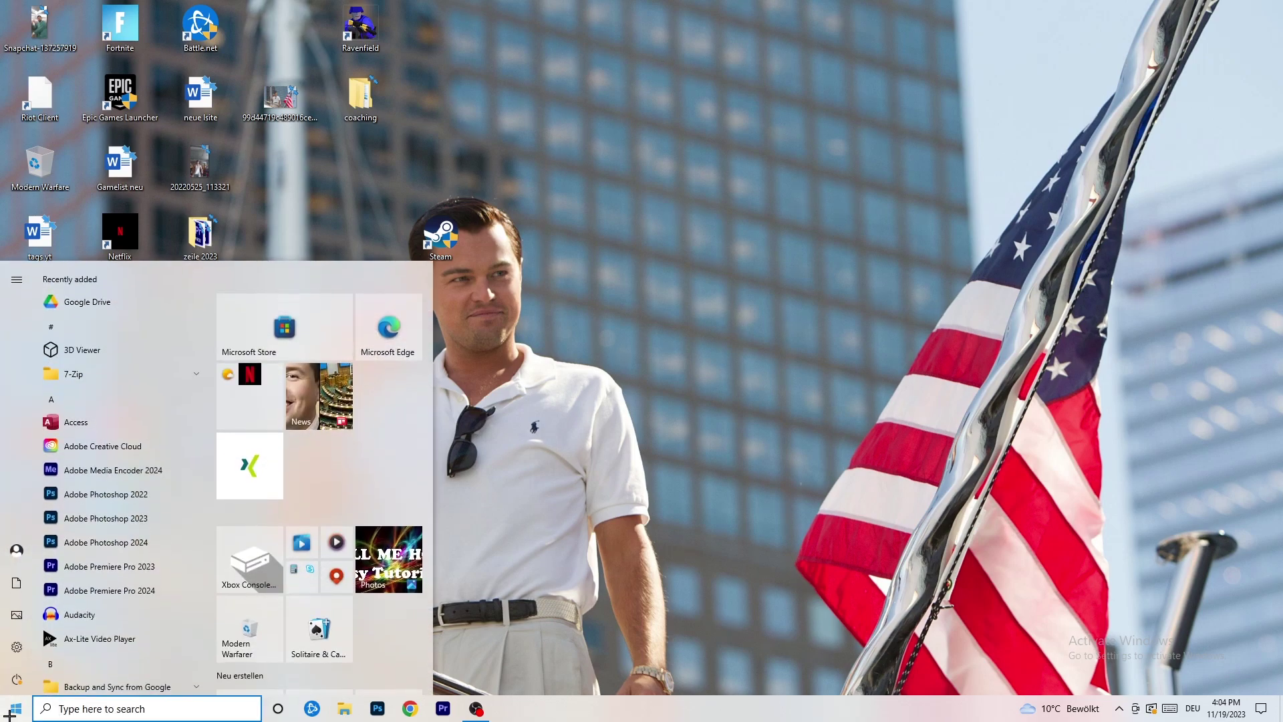
In Settings > System > Display, keep scaling at 100% with 1920 × 1080 resolution
click(13, 657)
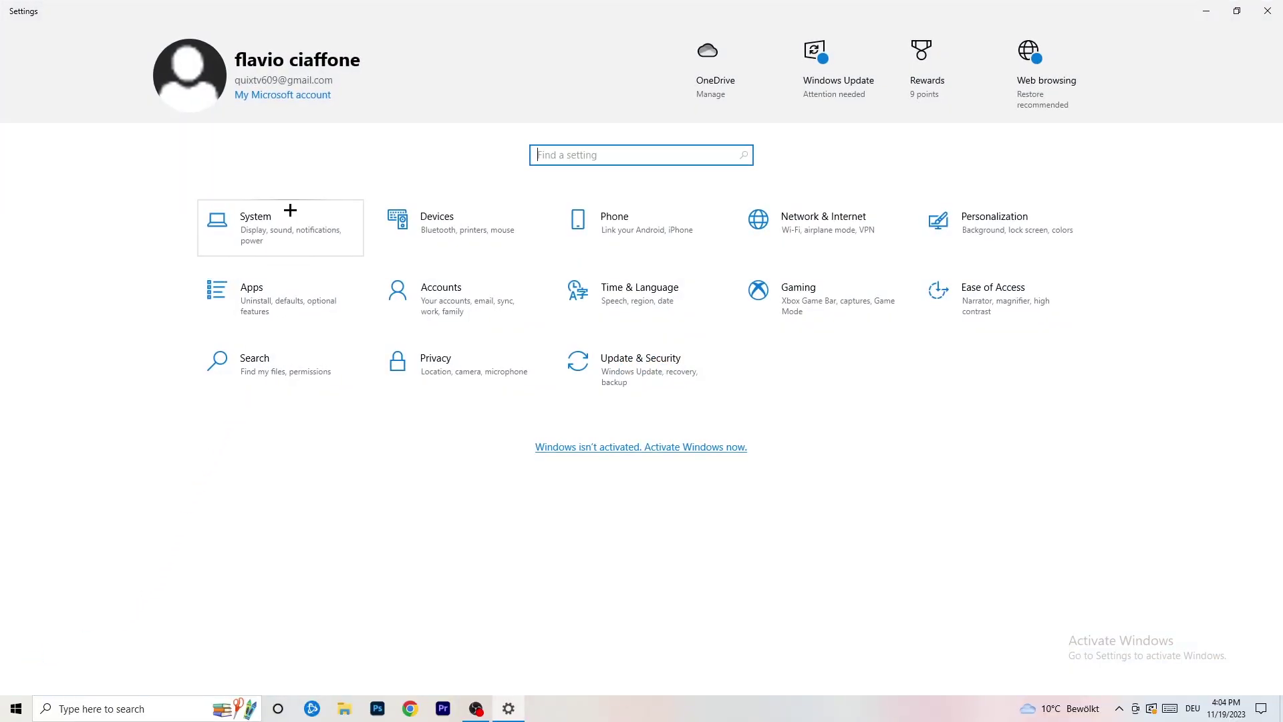
click(301, 215)
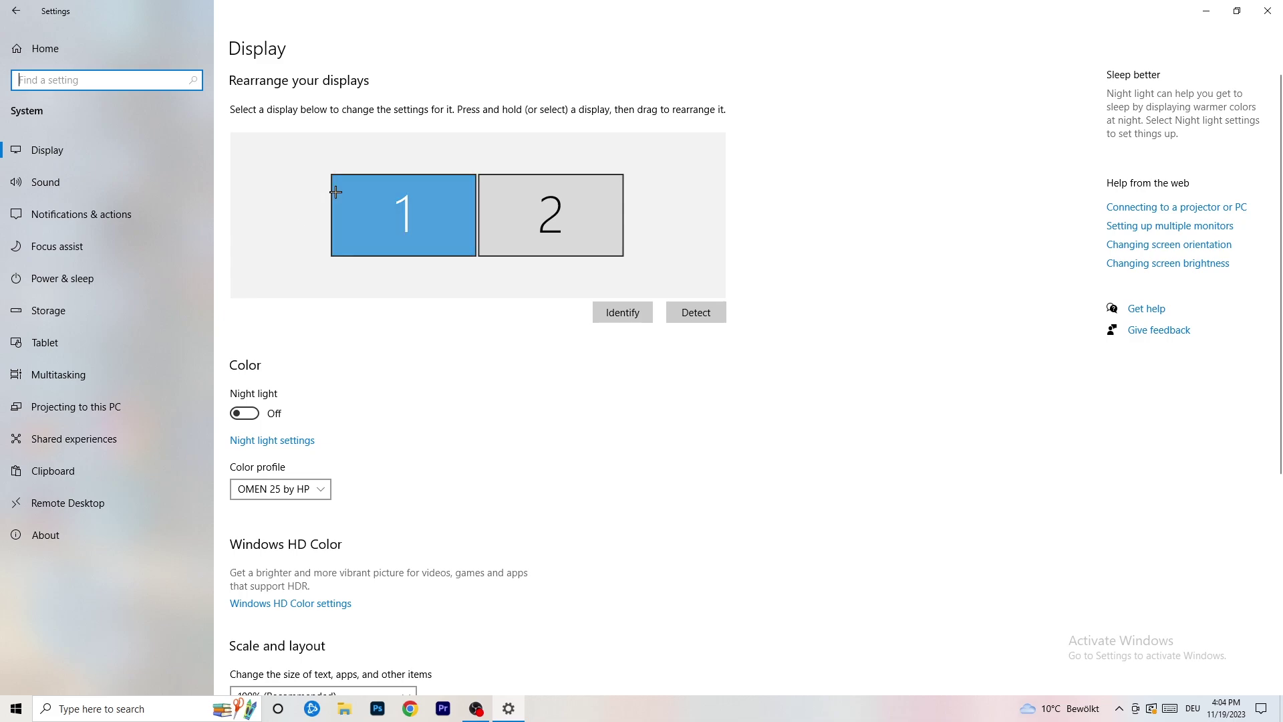
scroll(461, 244, down, 5)
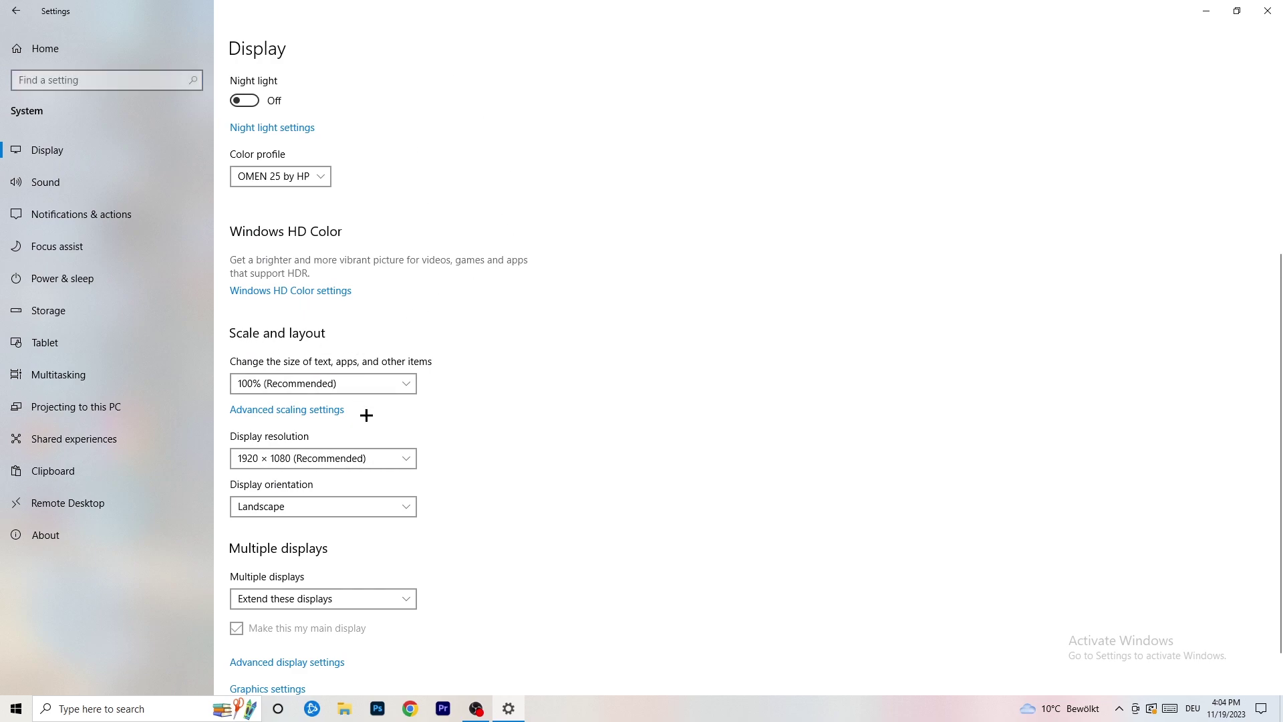
click(390, 383)
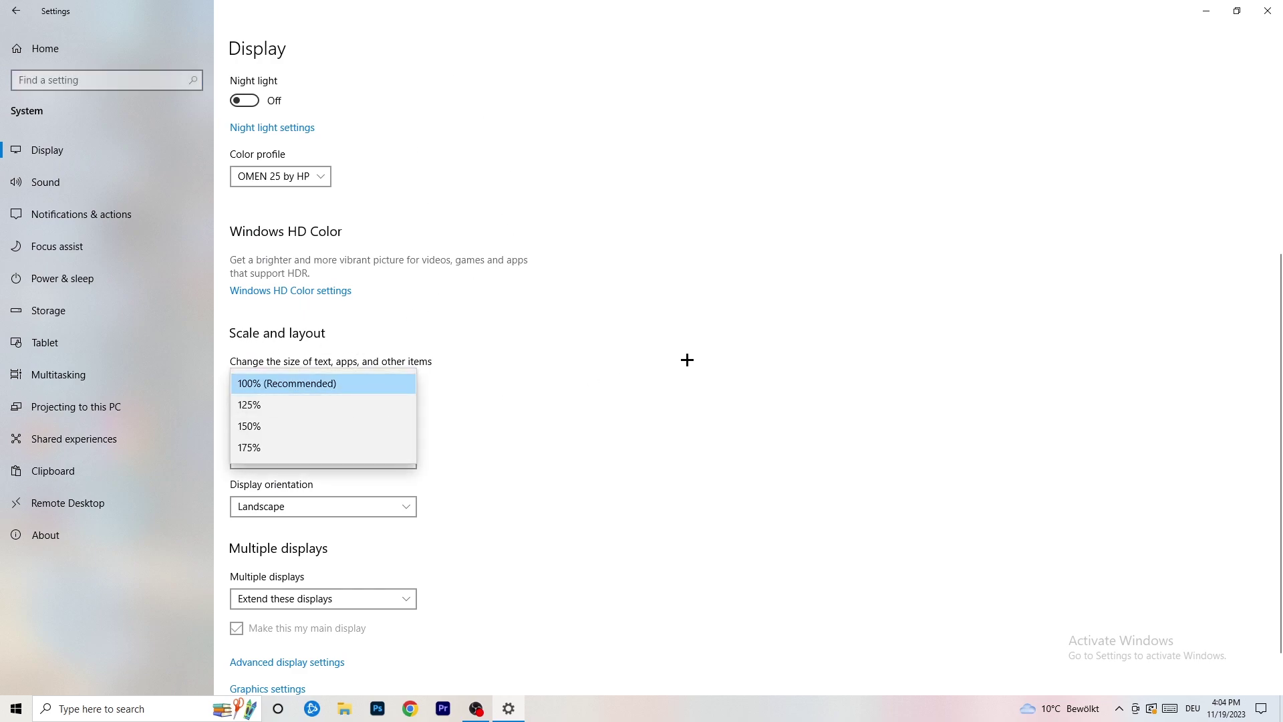
click(558, 367)
scroll(547, 368, down, 1)
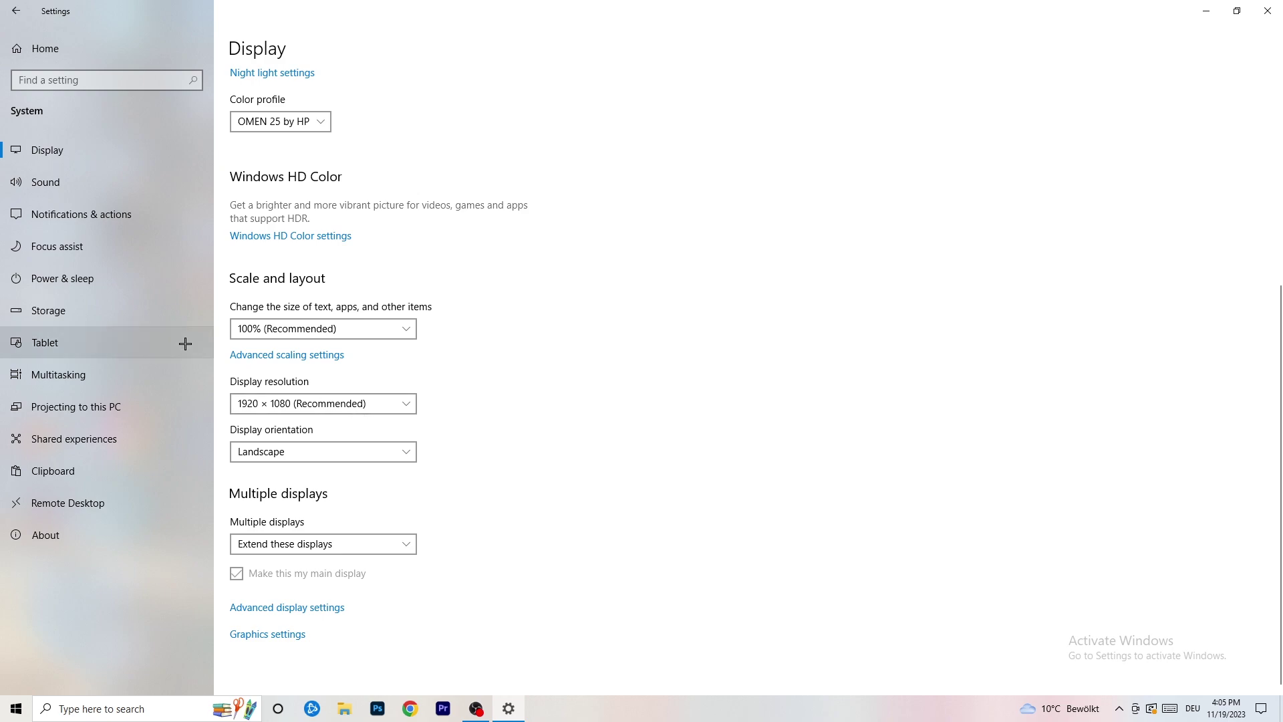
click(103, 281)
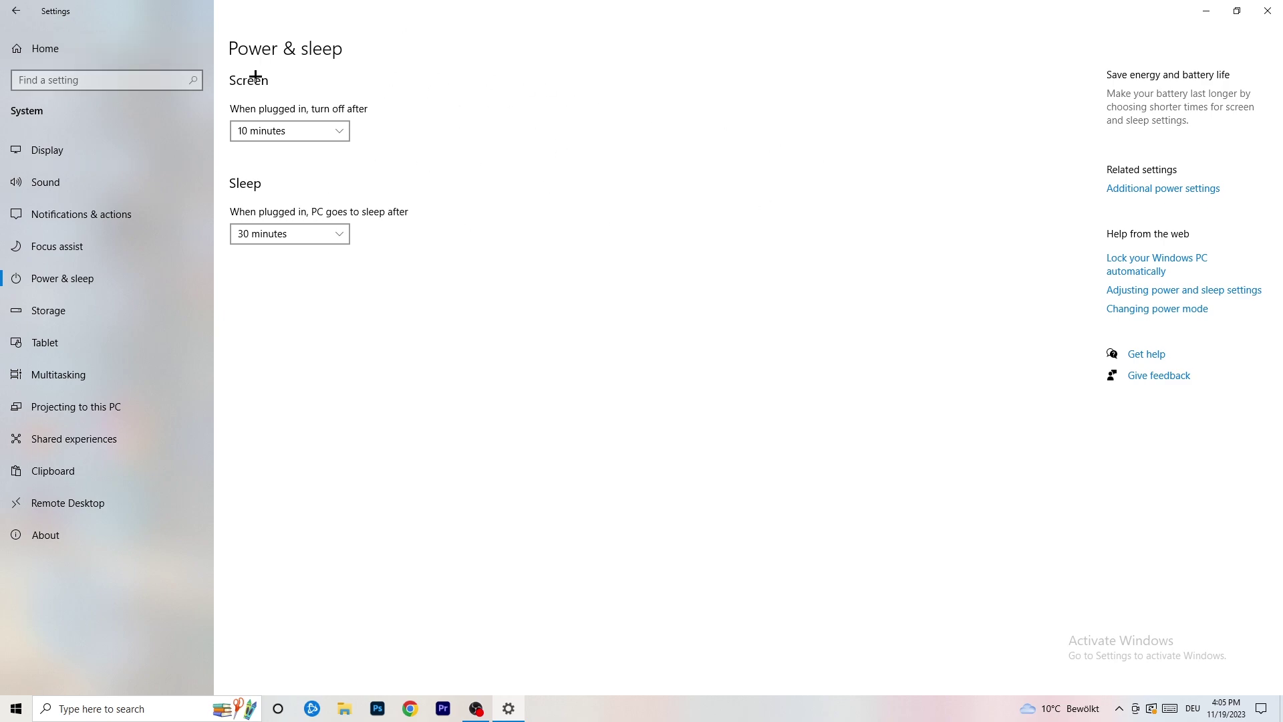
Review the power plans in Power Options, leaving Balanced selected, then go to Storage
click(1163, 192)
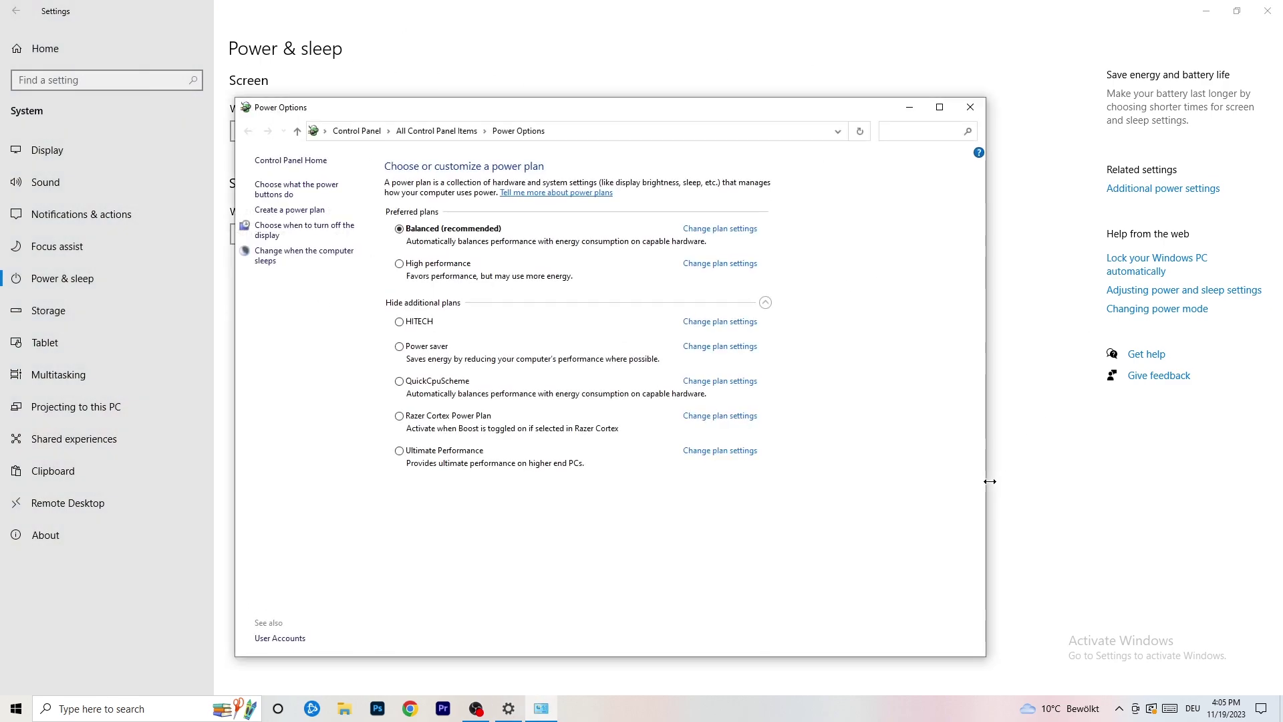
click(765, 302)
click(765, 302)
click(971, 108)
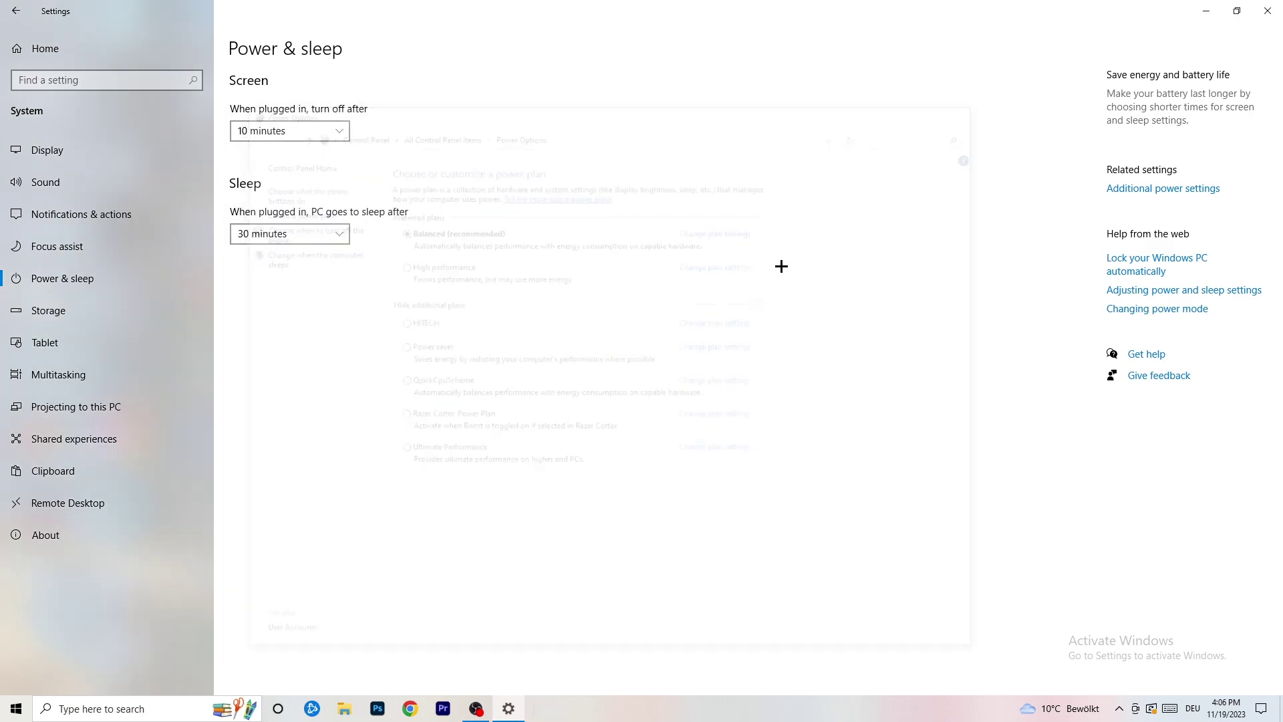
click(88, 320)
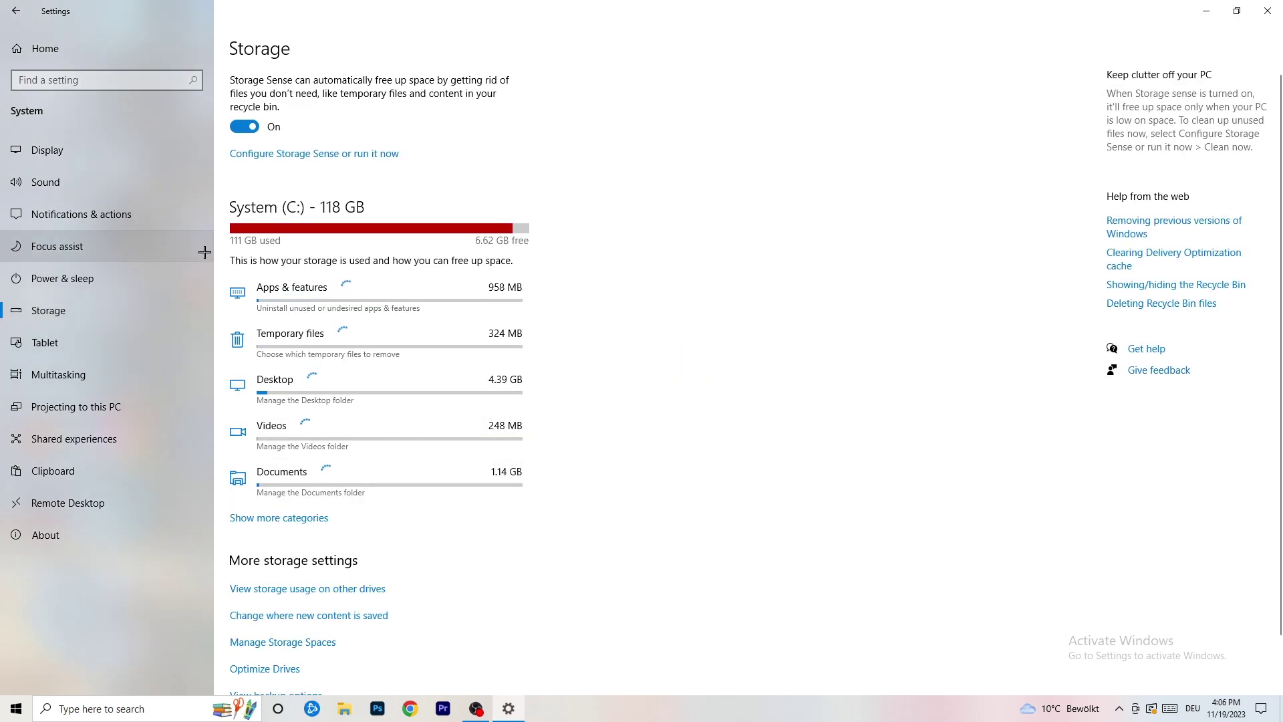
Turn on deleting unused temporary files in Storage Sense and keep recycle bin cleanup at 14 days
click(323, 155)
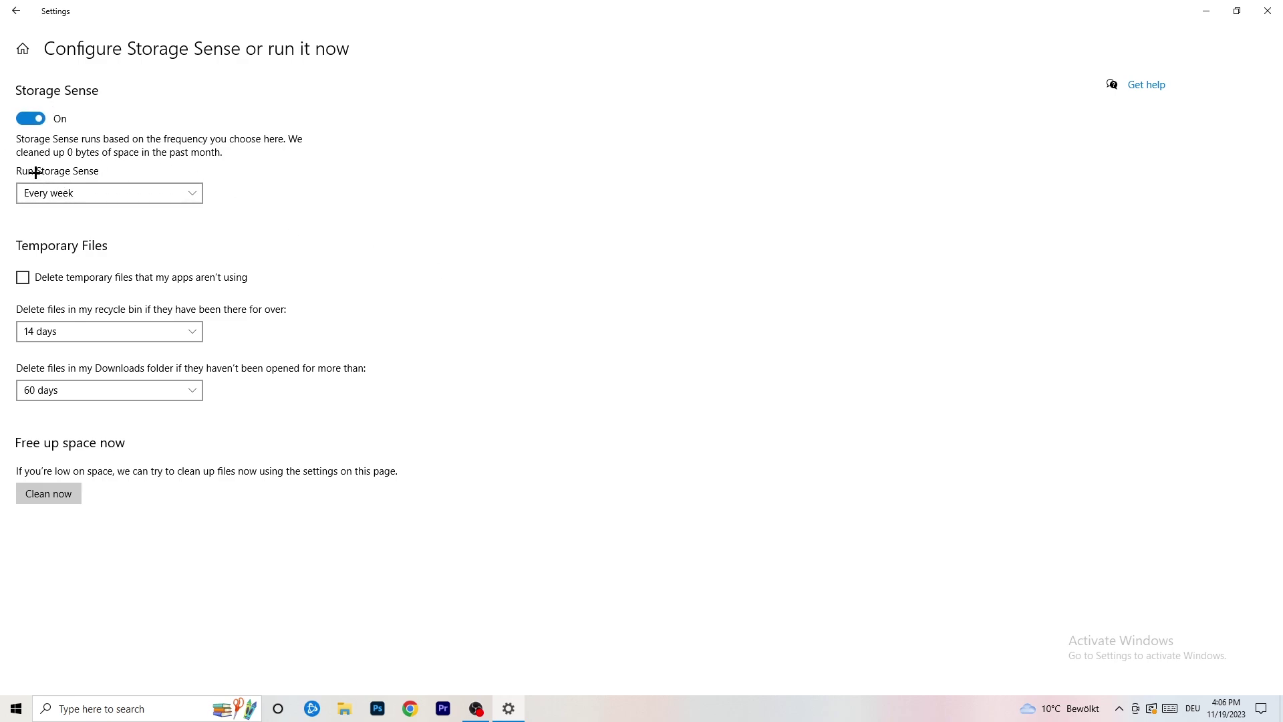
click(78, 278)
click(99, 332)
click(435, 269)
click(189, 328)
click(555, 243)
Keep Downloads folder cleanup at 60 days and leave the Storage Sense page
click(118, 391)
click(467, 330)
click(121, 396)
click(630, 325)
click(15, 12)
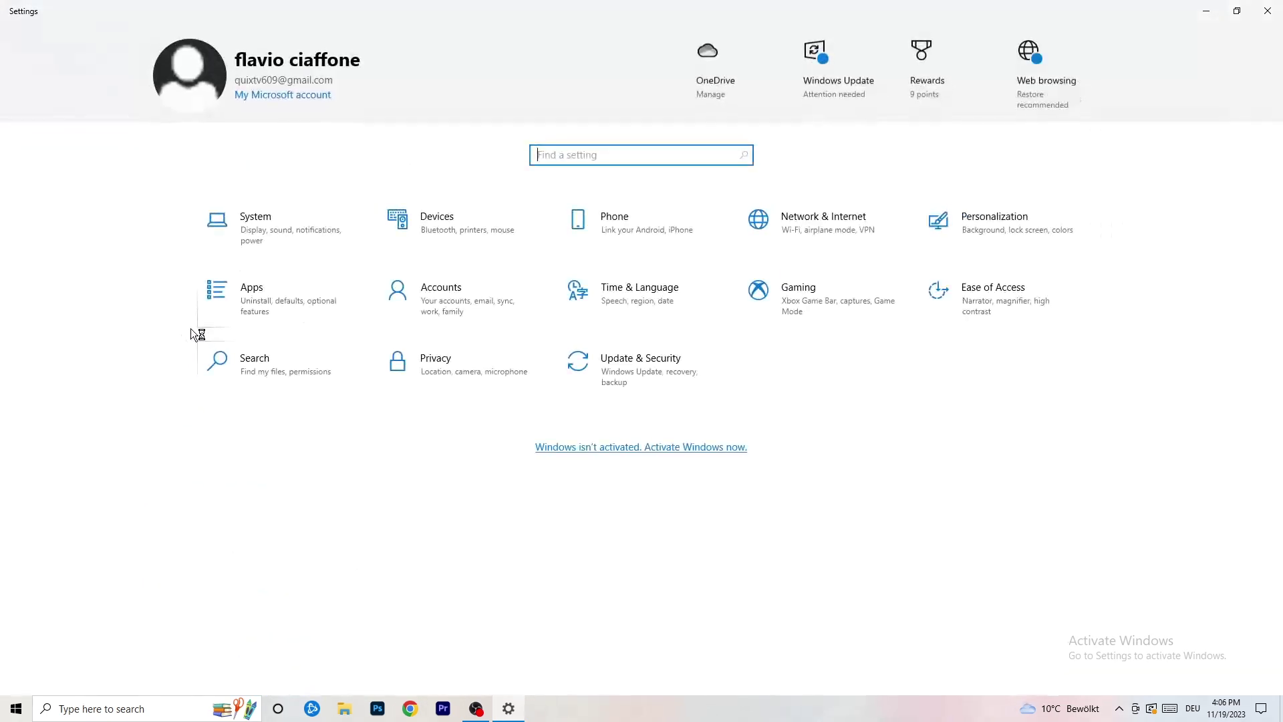
Review the pending 2023-11 cumulative update (KB5032189) in Windows Update, then close Settings
click(631, 376)
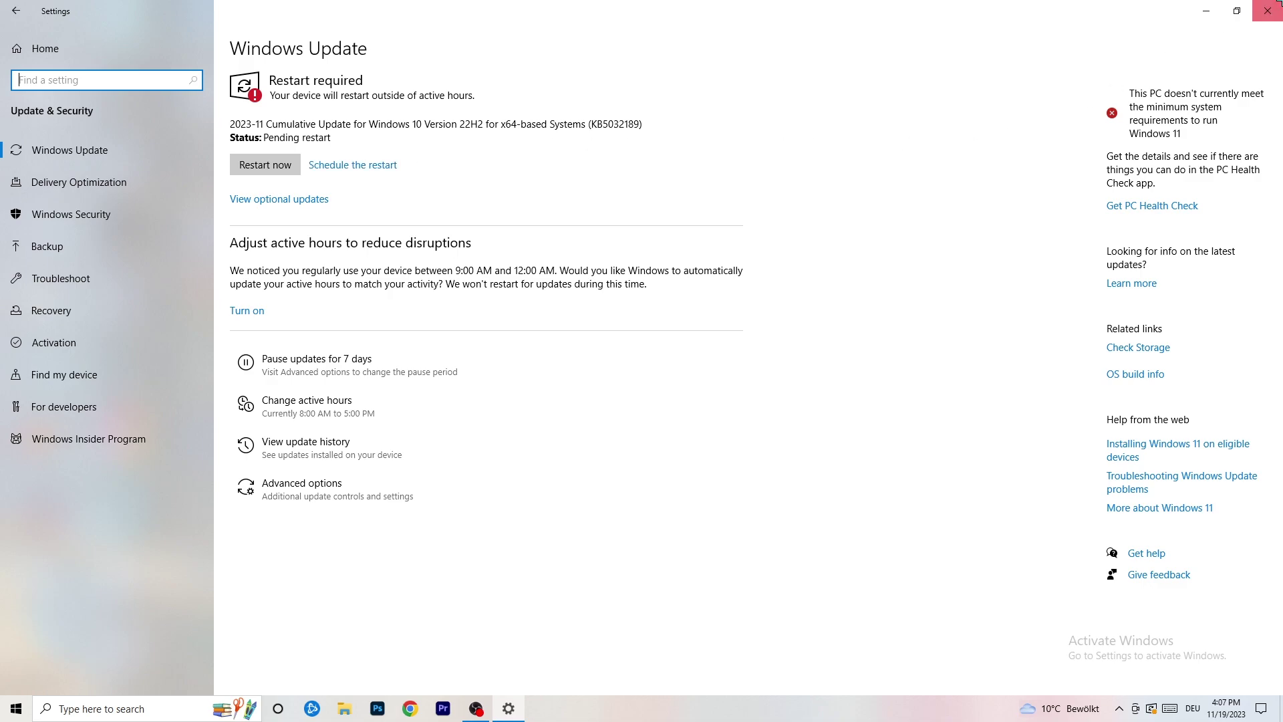
click(1267, 11)
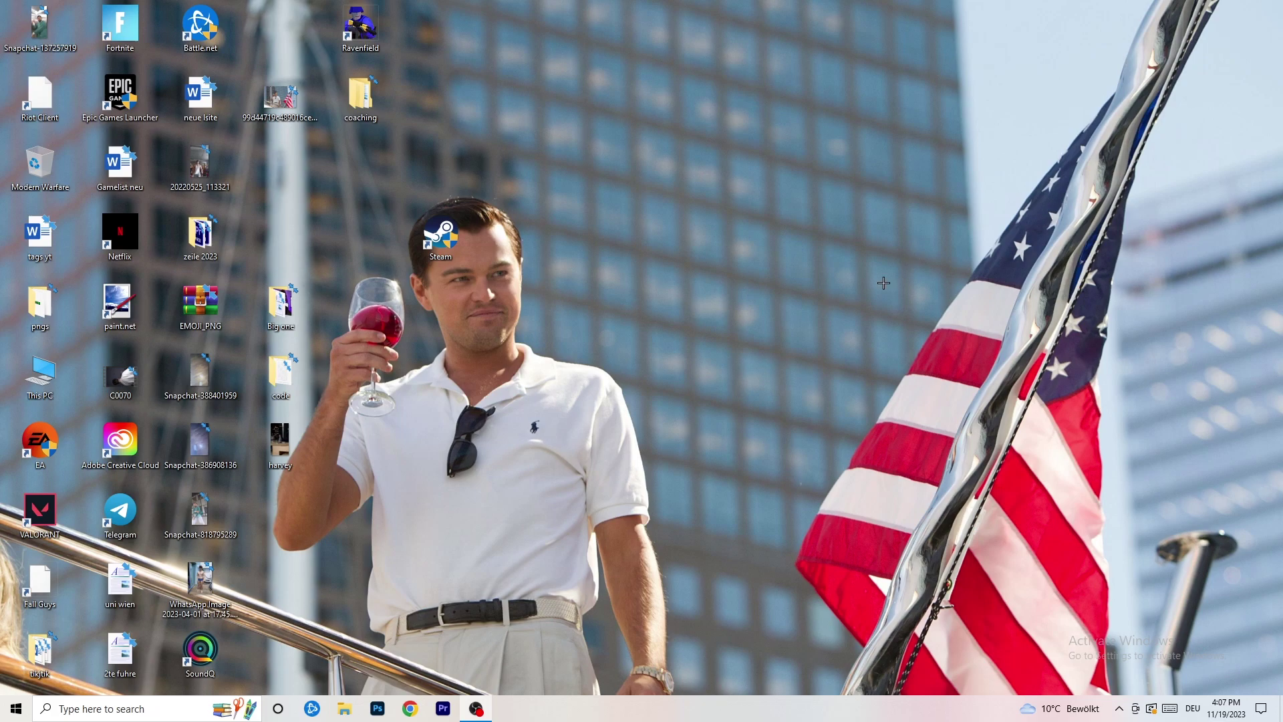
right_click(776, 281)
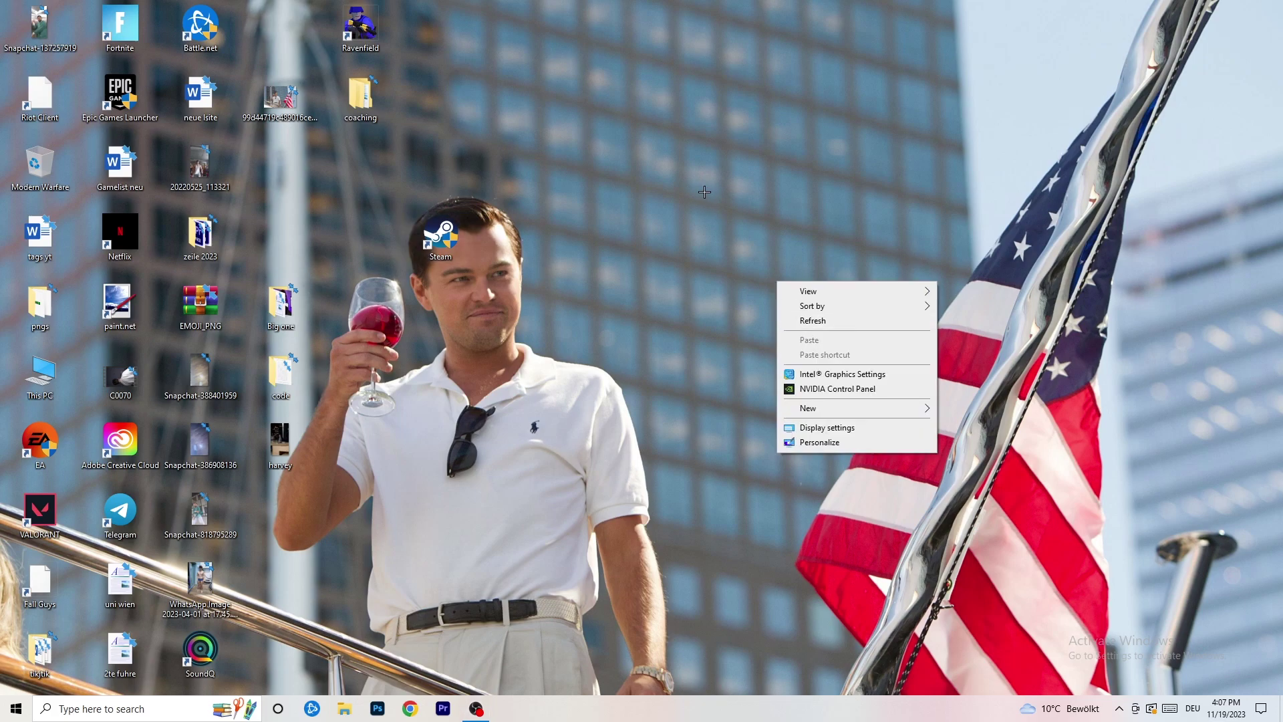
click(855, 388)
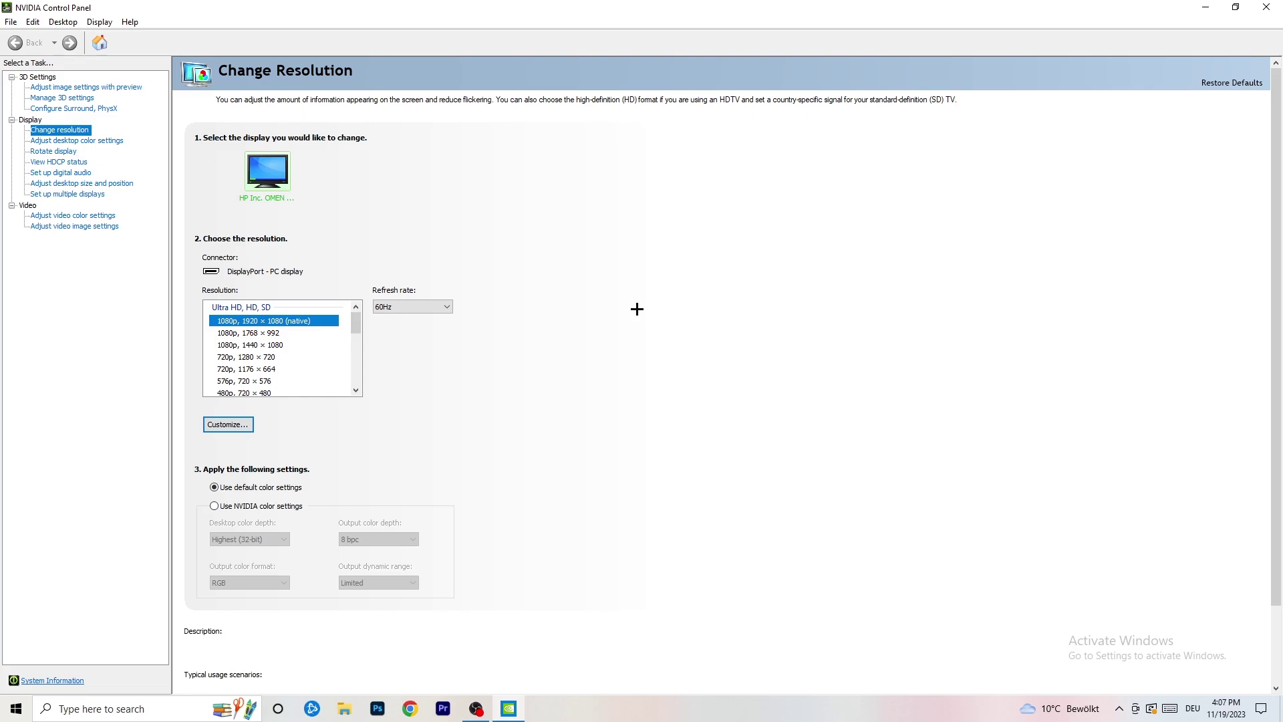
mouse_move(302, 323)
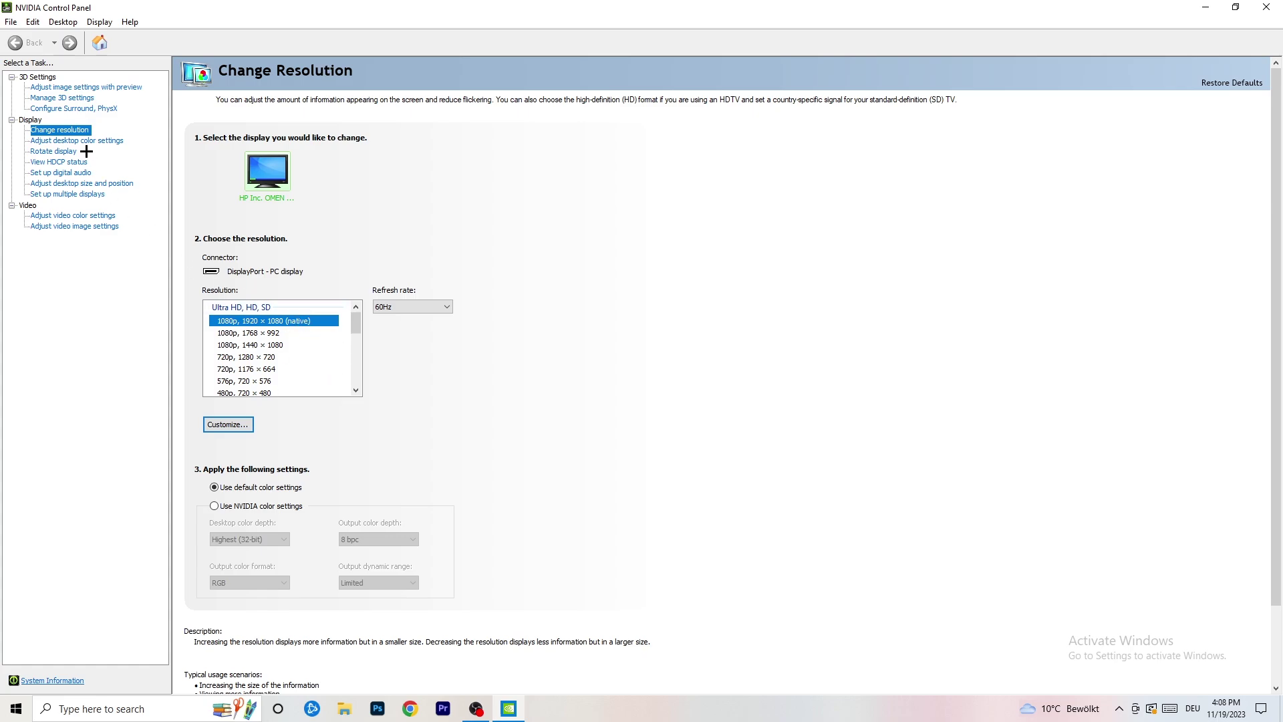
click(70, 89)
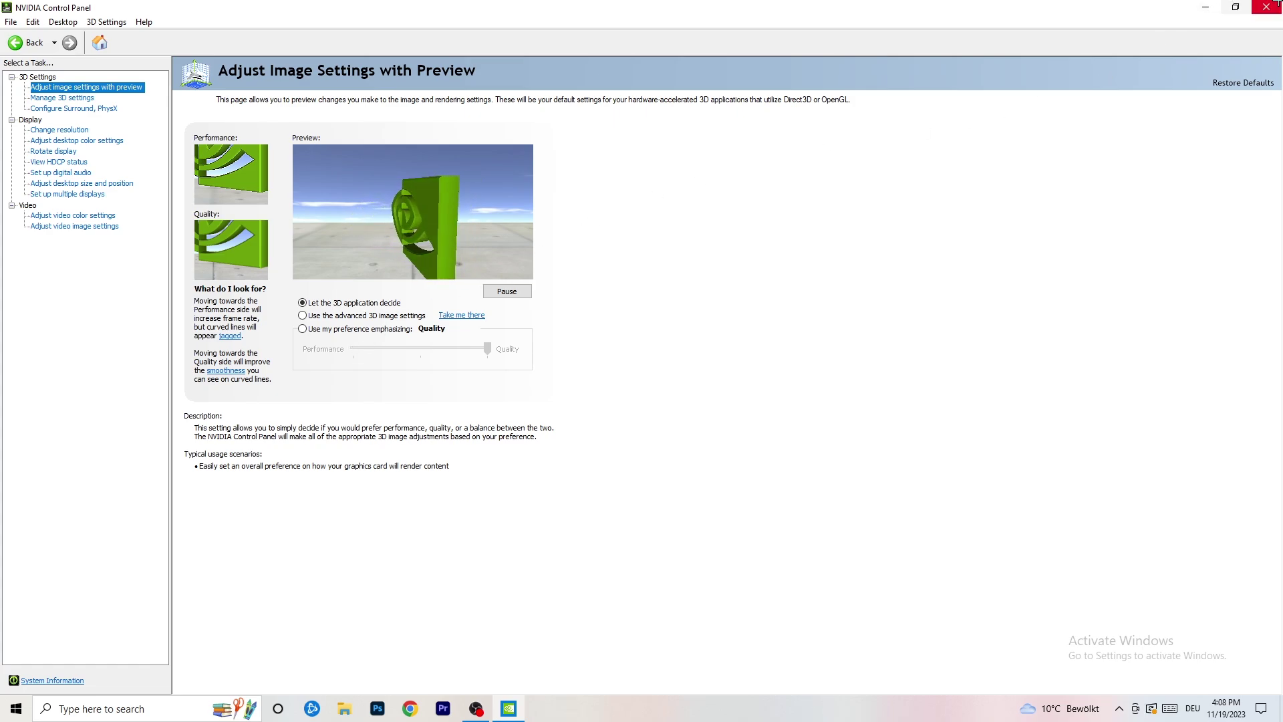
click(1266, 7)
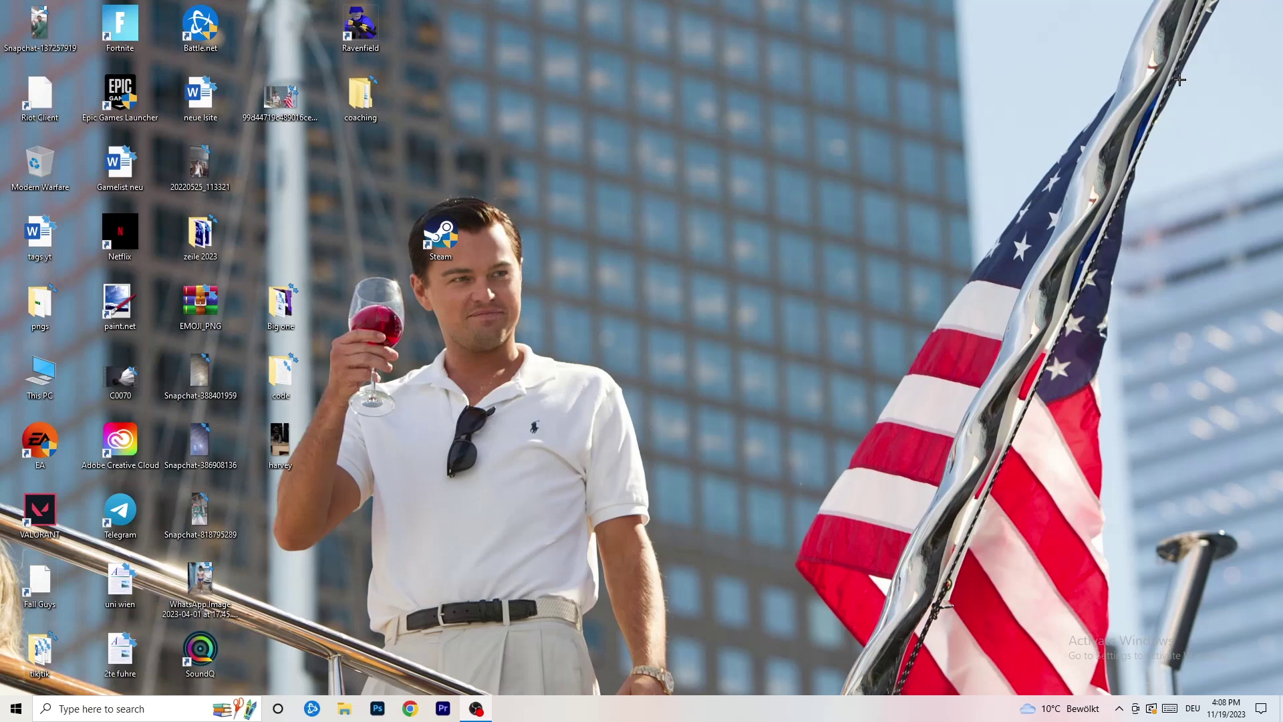